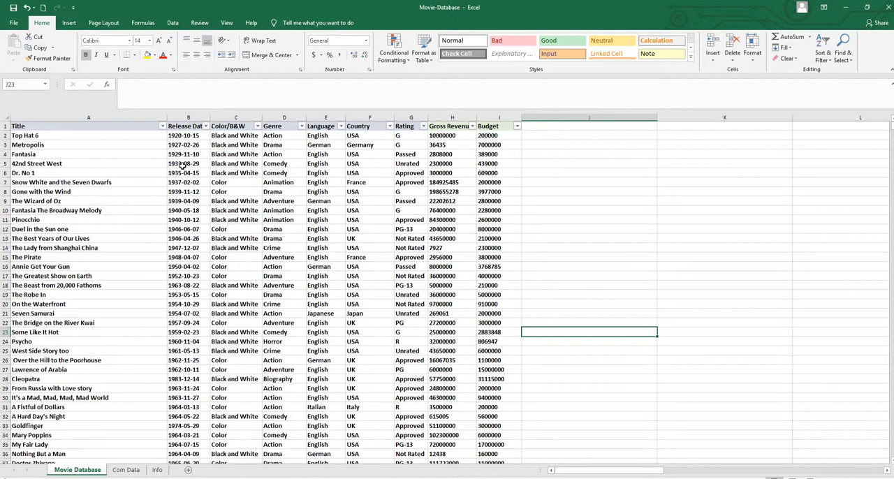
# Step: Create a PivotTable on a new worksheet from the Movie Database range A1:I3726
pyautogui.click(183, 165)
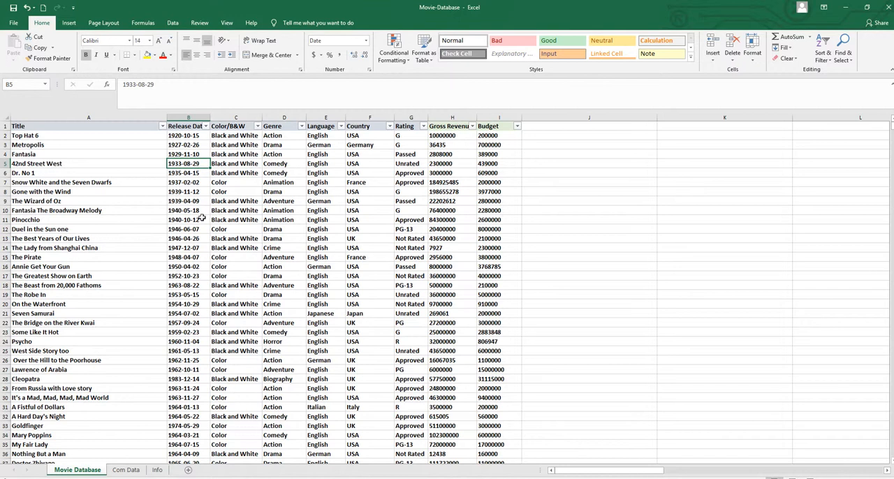
pyautogui.click(284, 164)
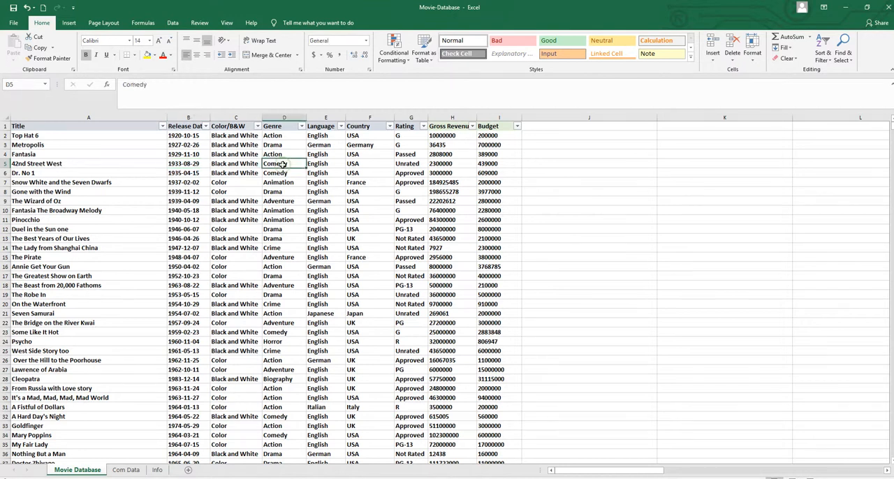
pyautogui.click(283, 247)
pyautogui.click(128, 187)
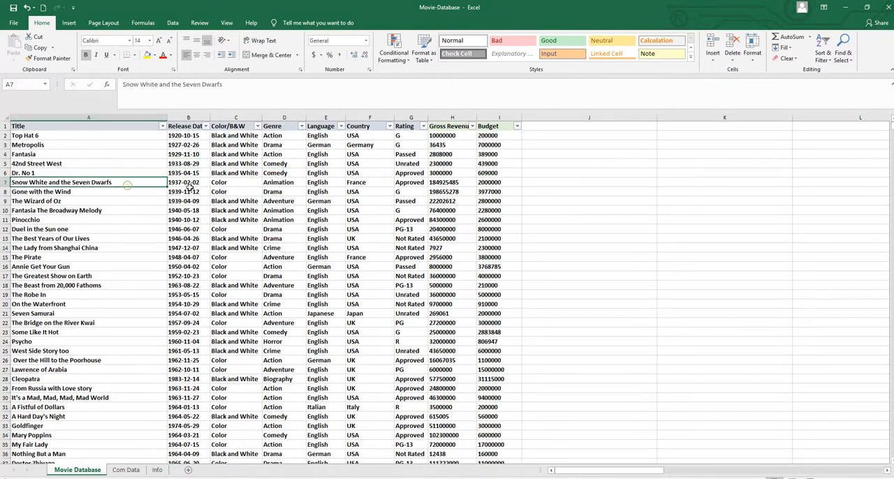
pyautogui.click(68, 23)
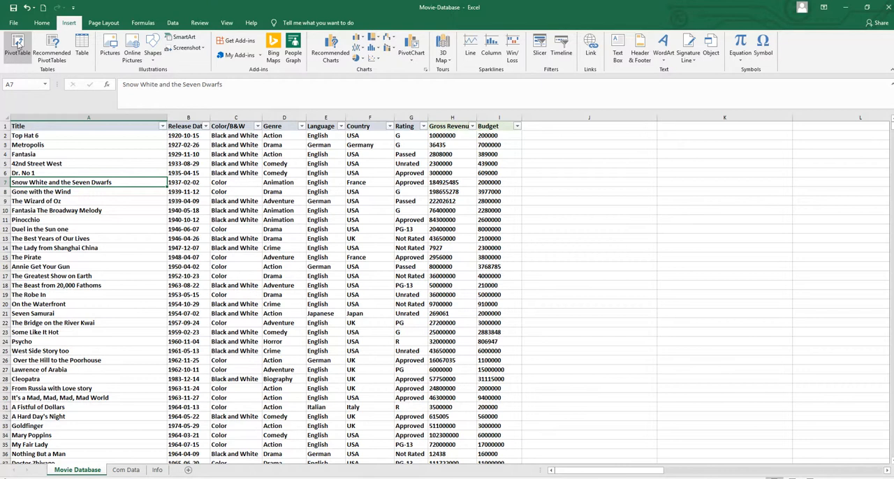
pyautogui.click(18, 43)
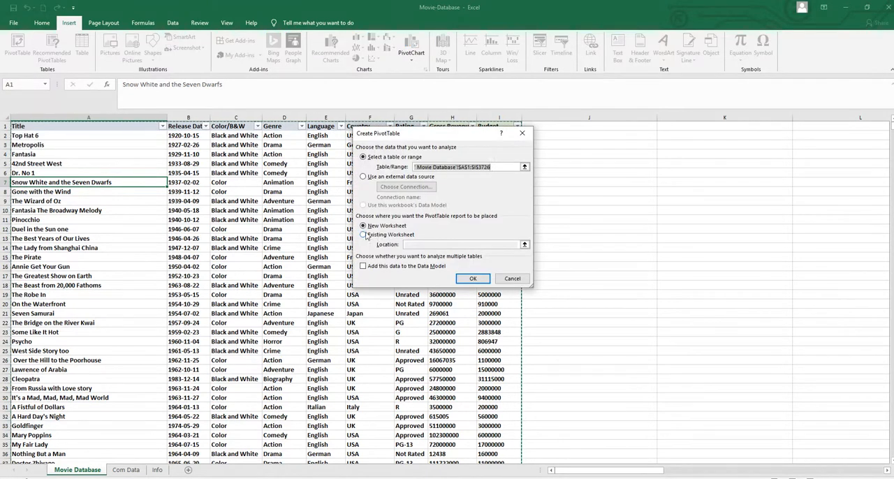
pyautogui.click(466, 279)
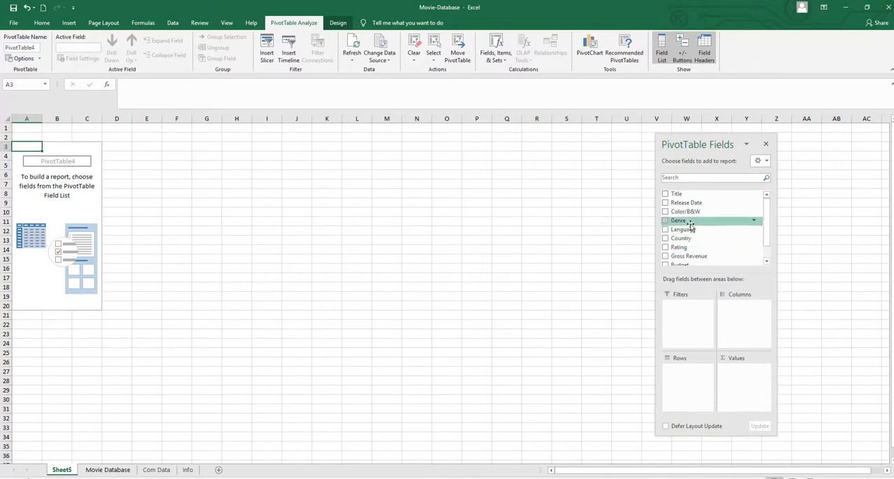
# Step: Lay out the PivotTable with Country as rows, Color/B&W, Genre and Release Date as filters, and sums of Gross Revenue and Budget as values
pyautogui.moveTo(690, 241); pyautogui.dragTo(685, 373)
pyautogui.moveTo(681, 215); pyautogui.dragTo(680, 303)
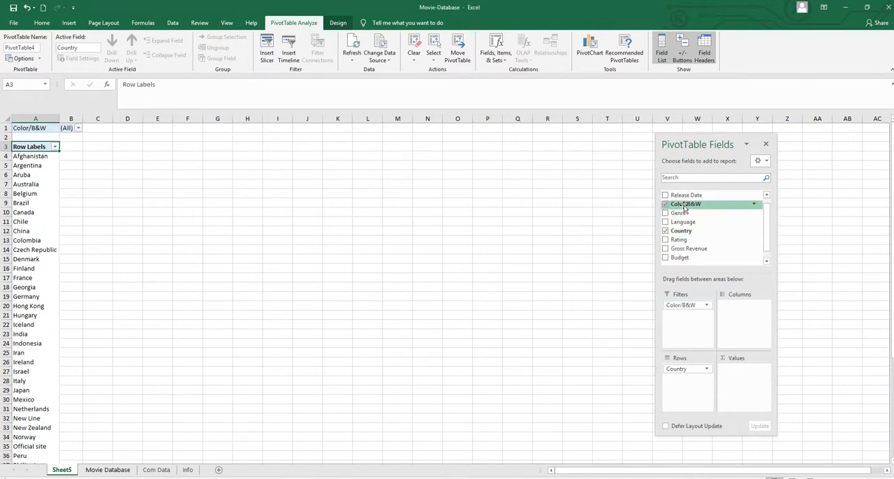
pyautogui.moveTo(686, 204); pyautogui.dragTo(679, 318)
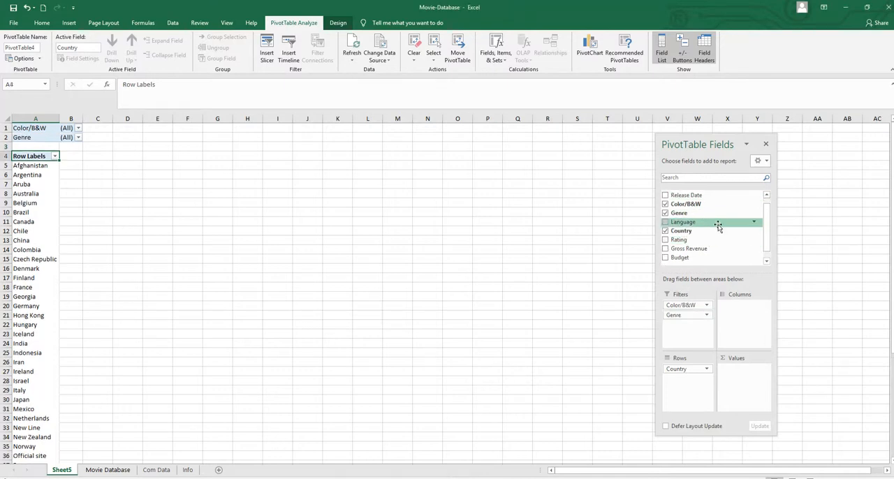
pyautogui.moveTo(718, 225); pyautogui.dragTo(677, 330)
pyautogui.scroll(-1, 767, 230)
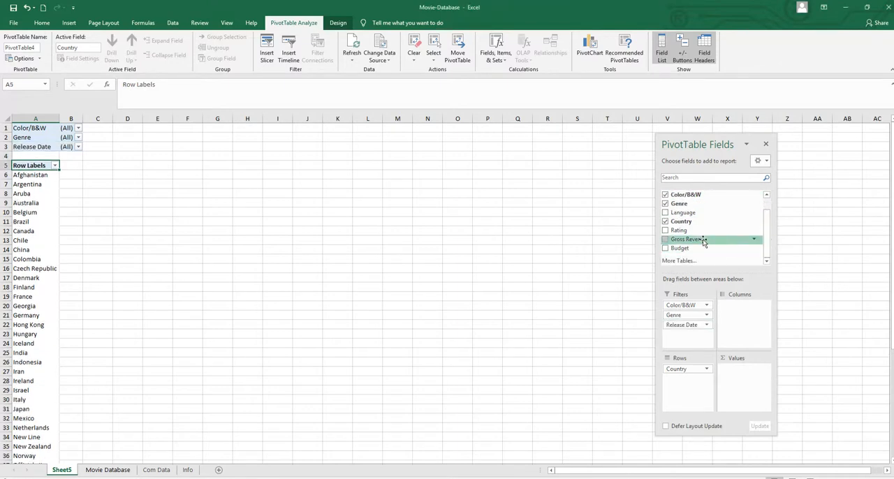
pyautogui.moveTo(703, 239); pyautogui.dragTo(748, 381)
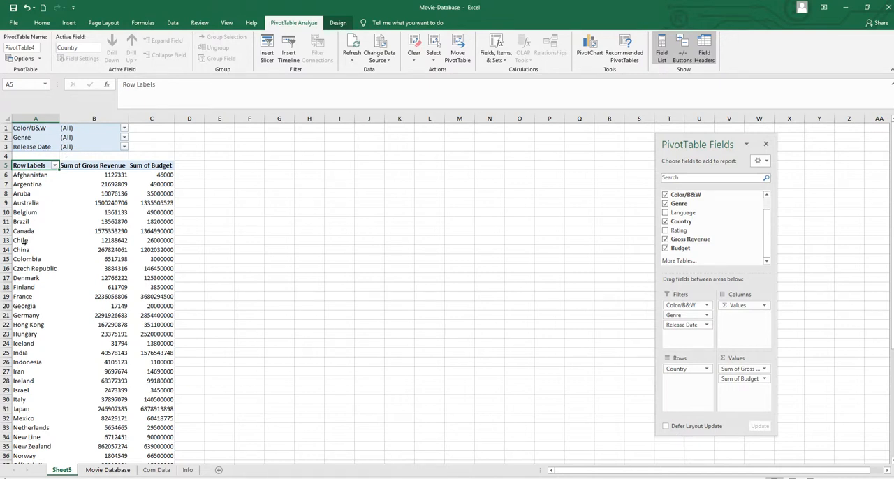
# Step: Try the Color/B&W report filter with Black and White, and reset it to all items
pyautogui.click(123, 128)
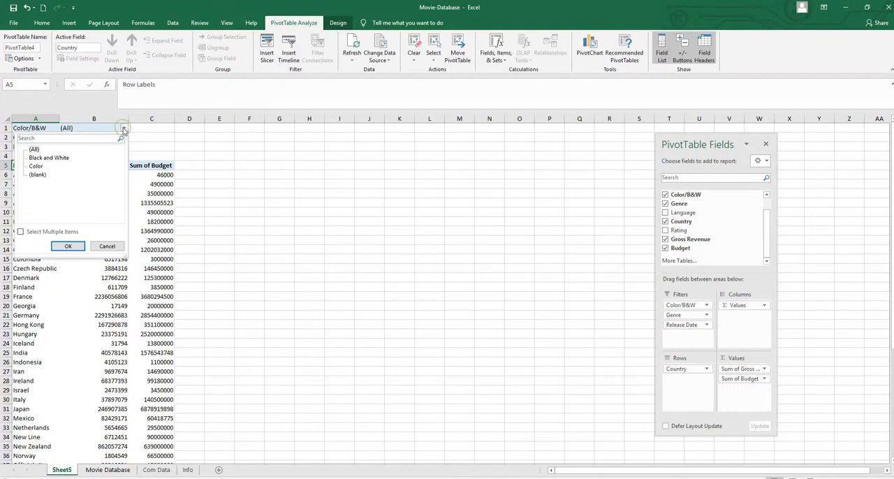
pyautogui.click(41, 160)
pyautogui.click(68, 246)
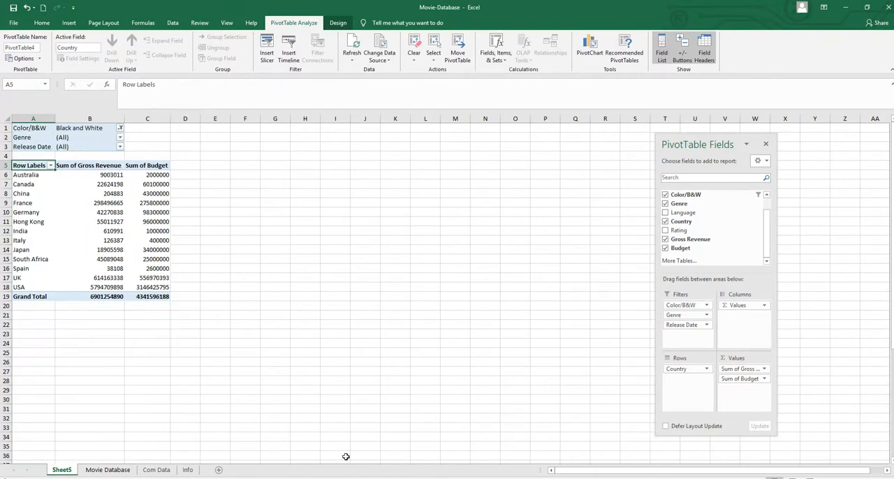
pyautogui.click(120, 130)
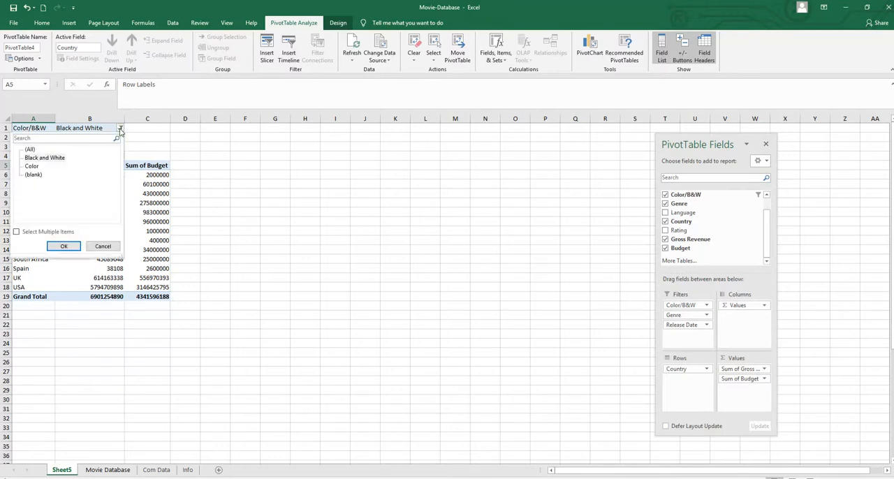
pyautogui.click(30, 150)
pyautogui.click(61, 245)
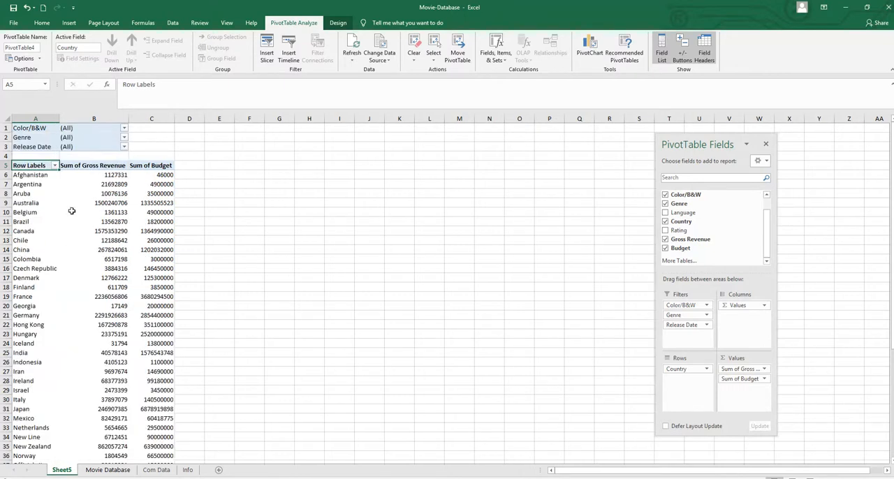
# Step: Filter the PivotTable report to the Adventure genre
pyautogui.click(124, 138)
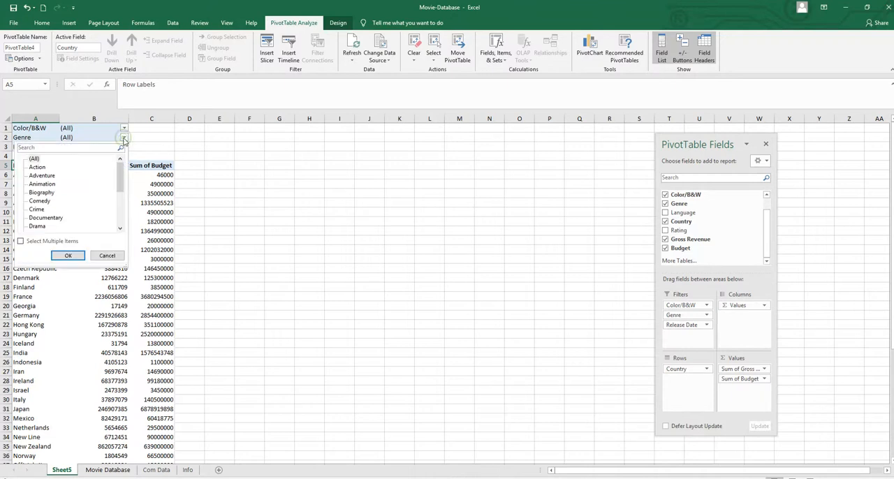
pyautogui.click(42, 175)
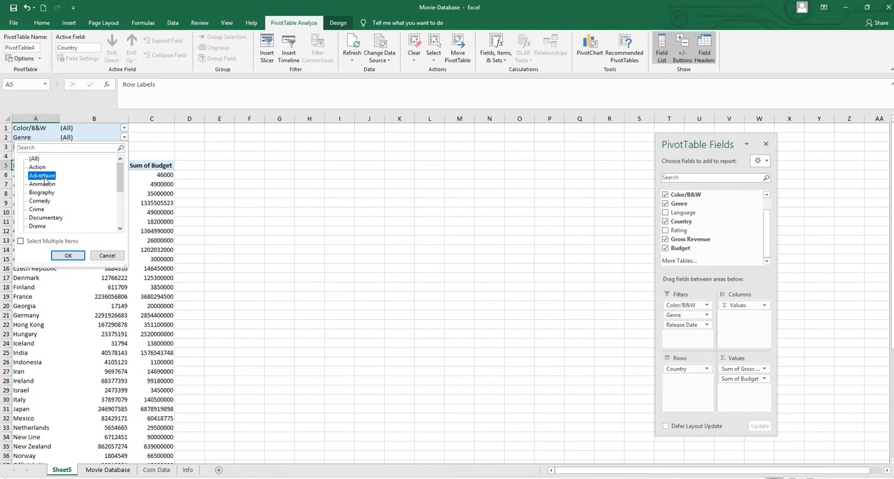
pyautogui.click(67, 257)
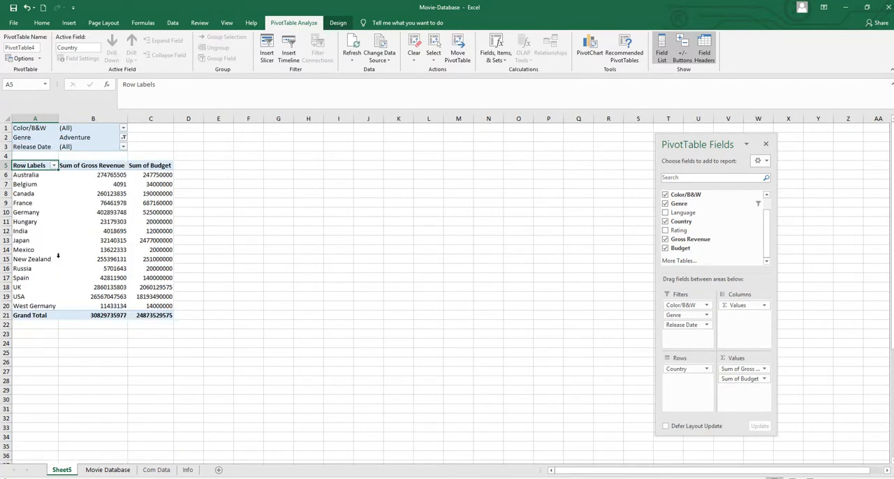
# Step: Allow multiple items in the Genre report filter and include Action and Animation along with Adventure
pyautogui.click(123, 139)
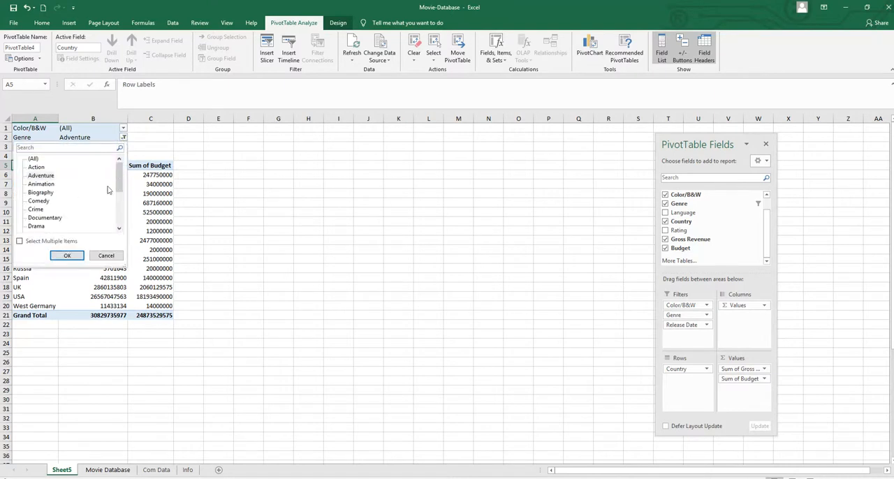
pyautogui.moveTo(119, 188); pyautogui.dragTo(124, 169)
pyautogui.click(20, 241)
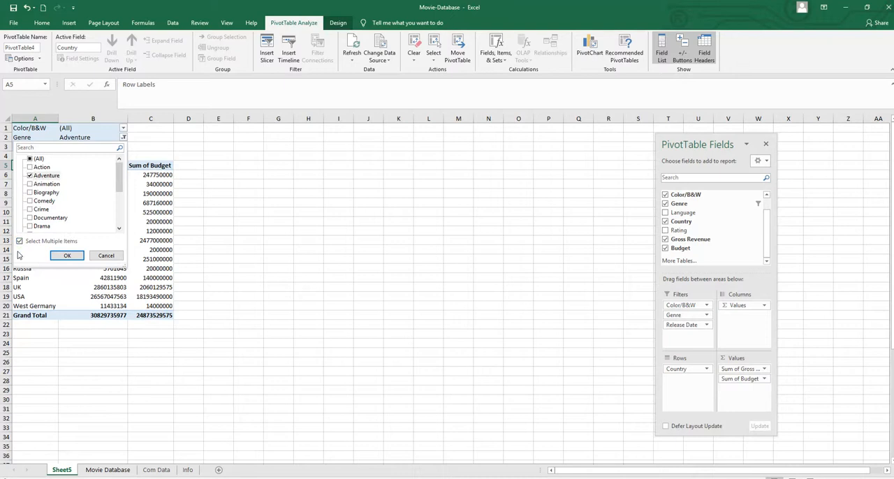
pyautogui.click(30, 168)
pyautogui.click(30, 185)
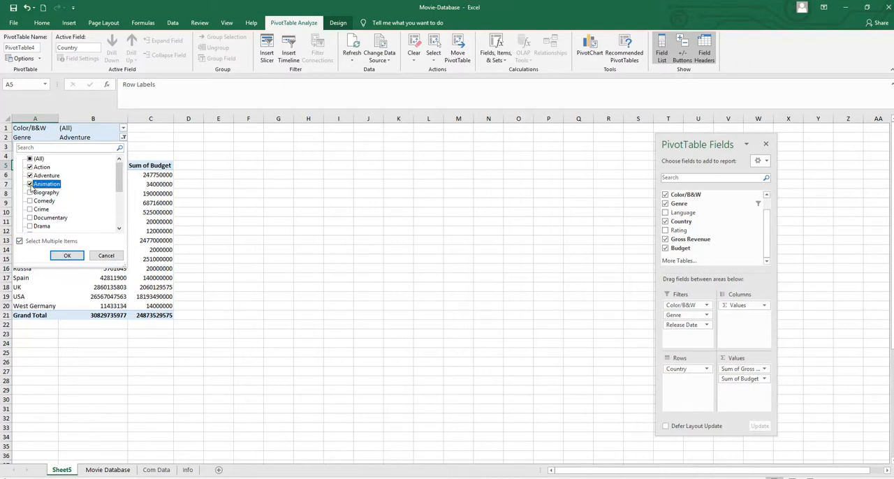
pyautogui.click(66, 256)
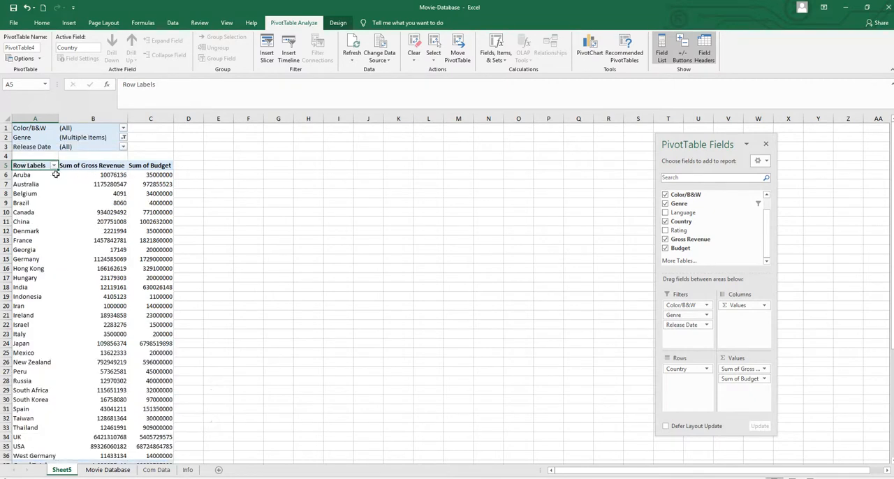
pyautogui.click(123, 138)
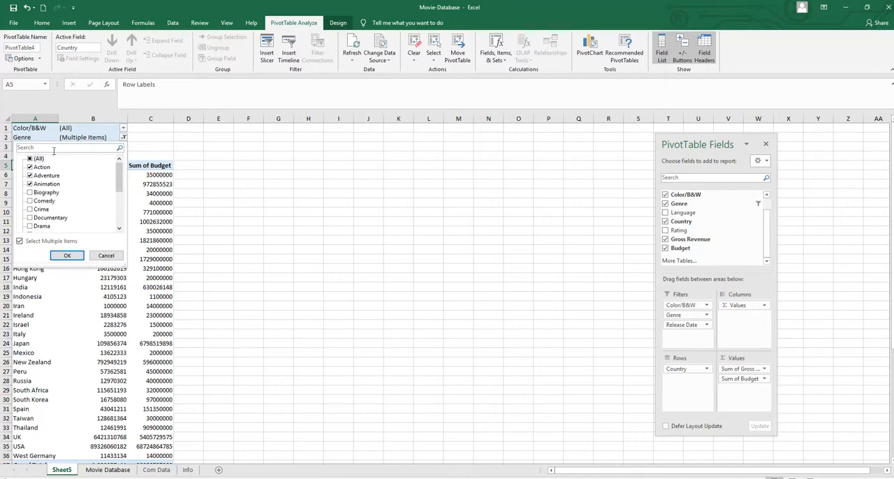
pyautogui.click(59, 256)
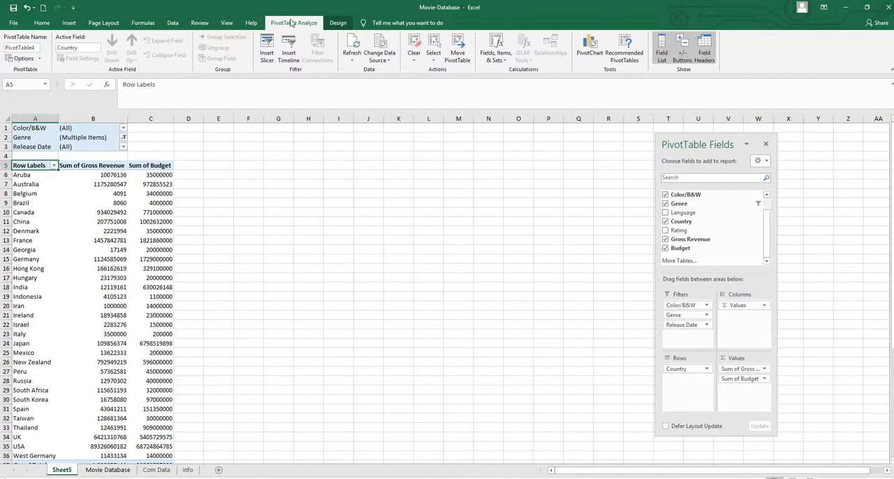
# Step: Clear all filters from the PivotTable at once
pyautogui.click(416, 62)
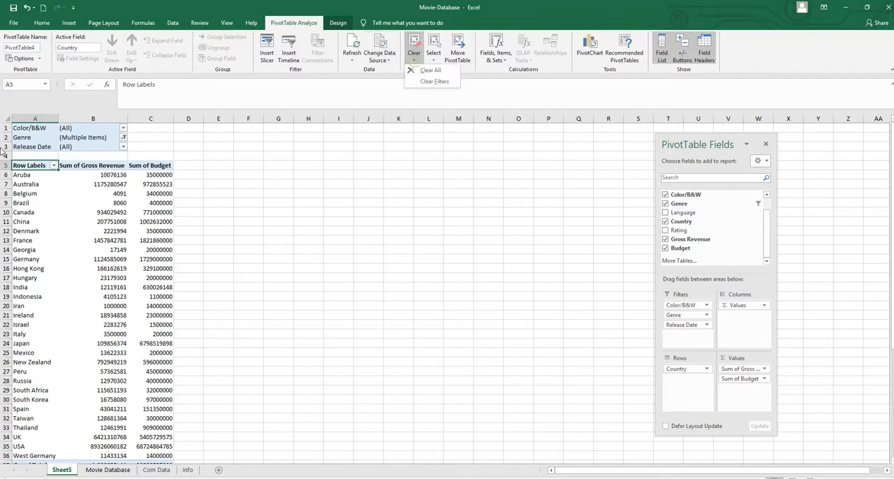
pyautogui.click(437, 83)
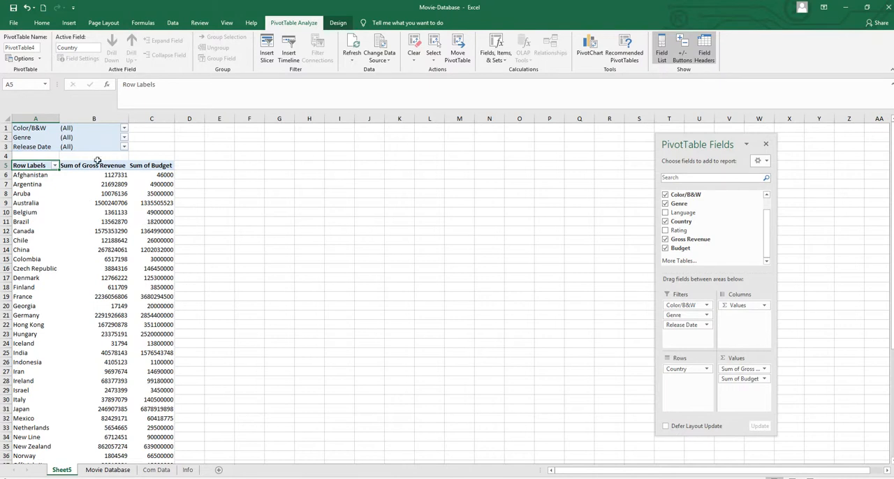
pyautogui.click(27, 137)
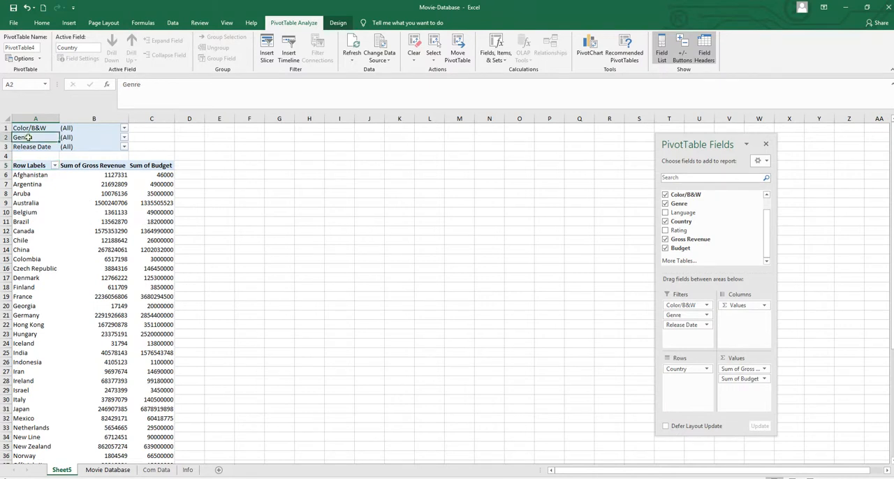
# Step: Insert a slicer for the Genre field and place it beside the PivotTable, around columns G to J
pyautogui.click(108, 202)
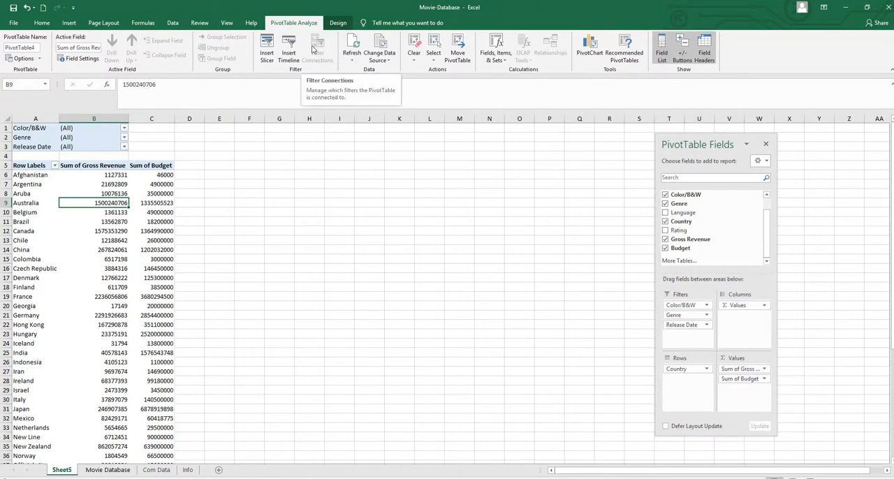
pyautogui.click(267, 51)
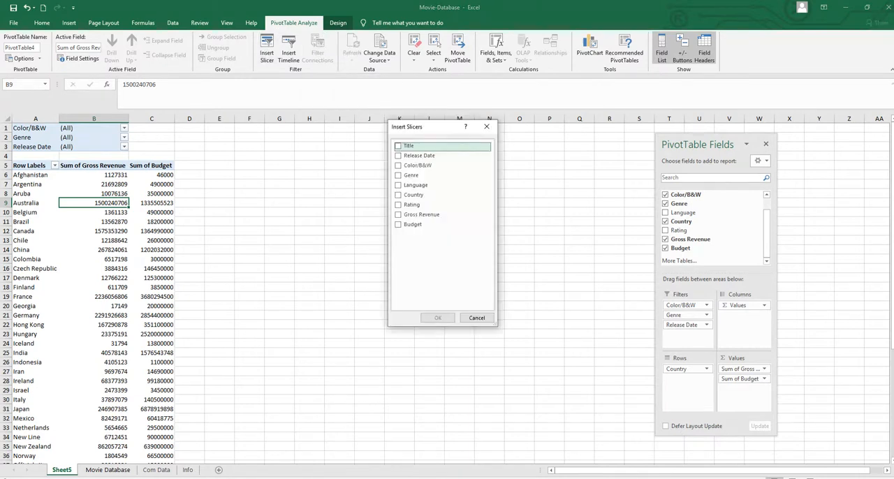
pyautogui.moveTo(311, 478)
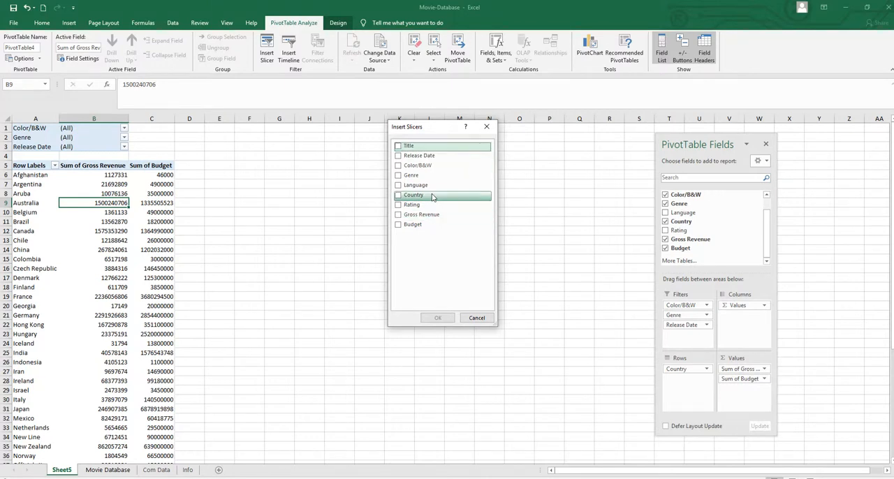
pyautogui.click(399, 175)
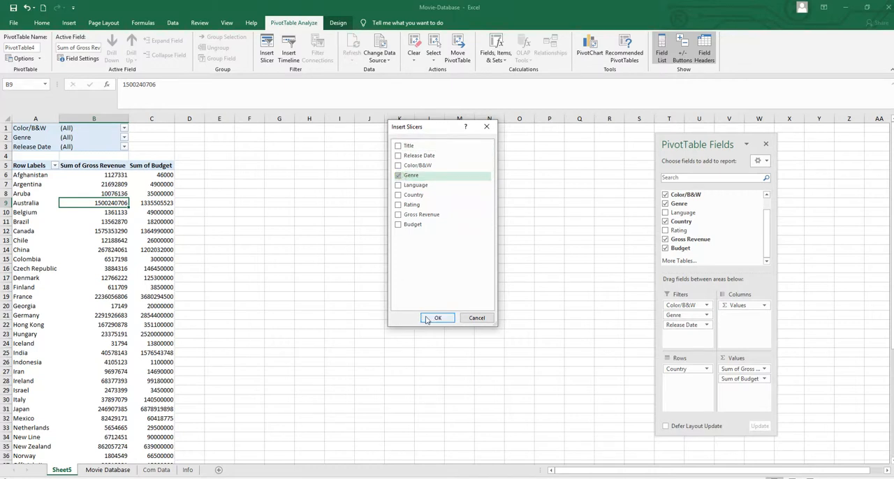
pyautogui.click(428, 318)
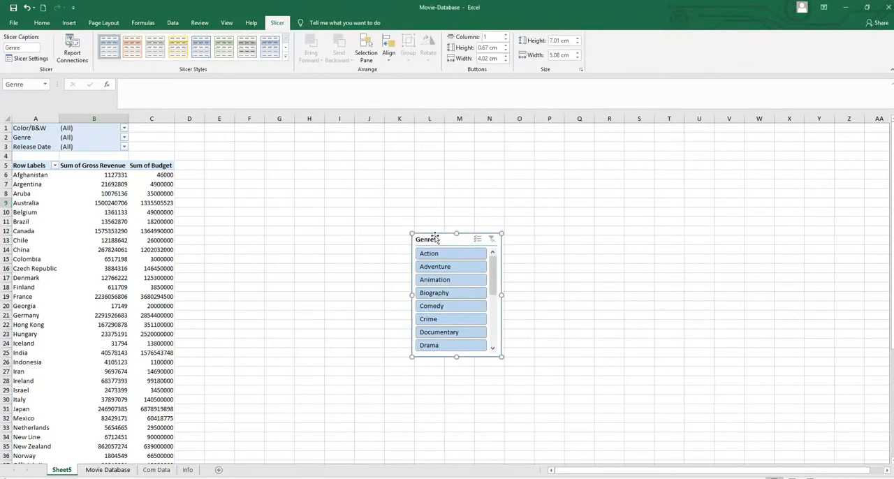
pyautogui.moveTo(422, 232); pyautogui.dragTo(311, 155)
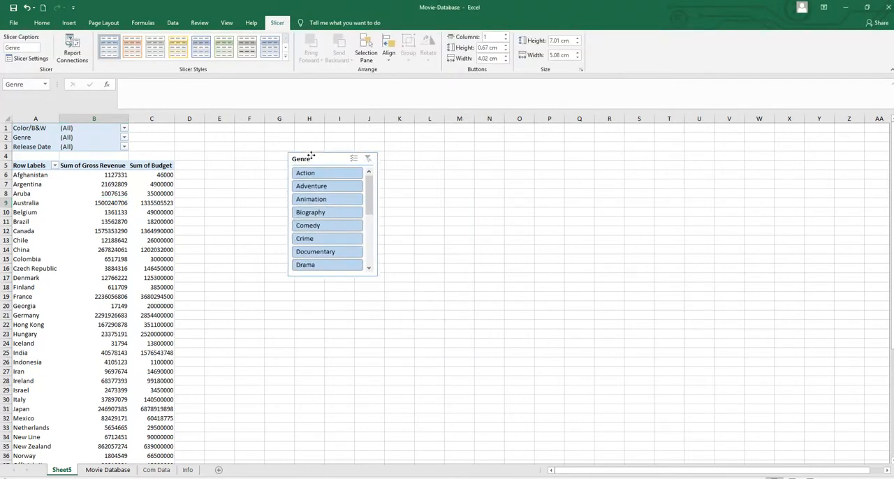
# Step: Compare the items in the Genre report filter with those in the Genre slicer, browsing the slicer's list
pyautogui.click(124, 138)
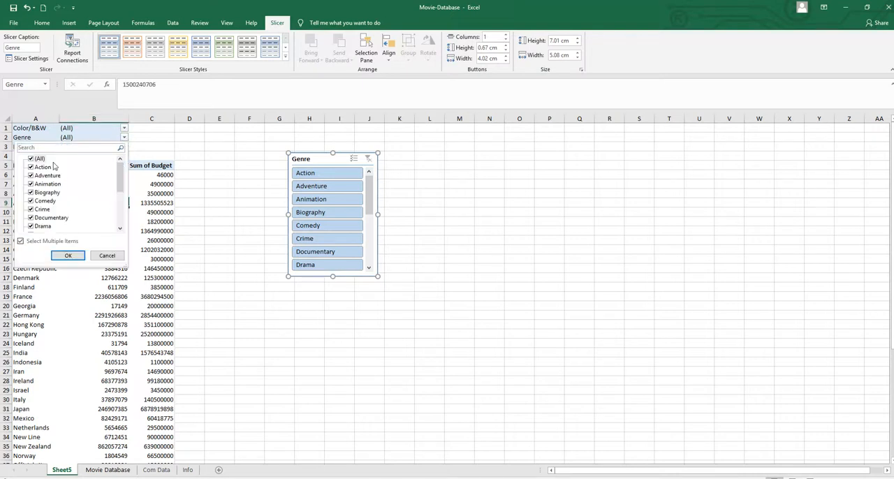
pyautogui.click(107, 256)
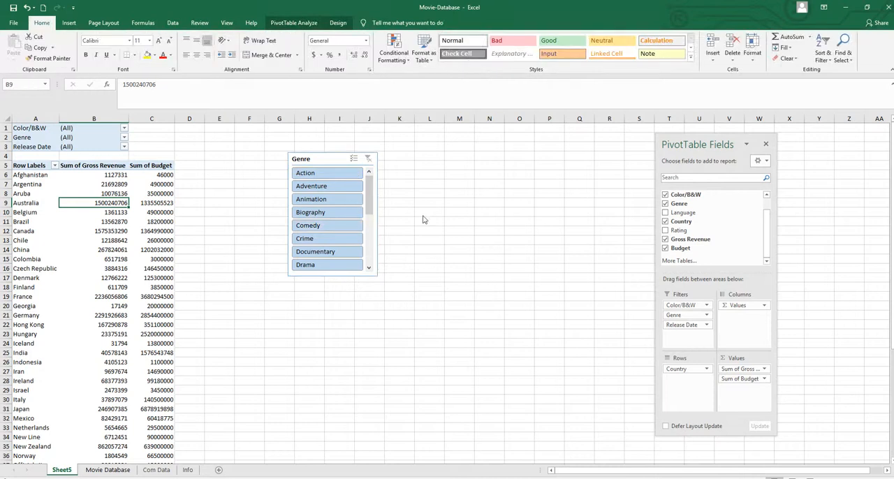
pyautogui.click(302, 160)
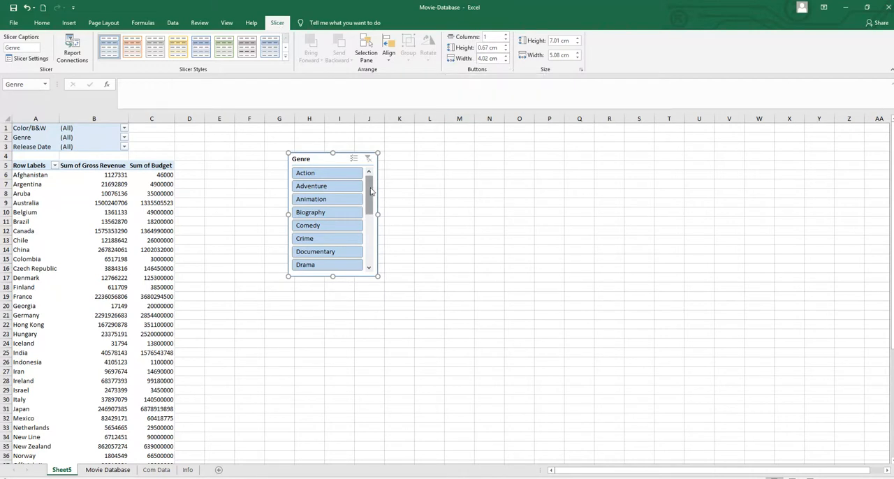
pyautogui.moveTo(368, 202); pyautogui.dragTo(362, 250)
pyautogui.scroll(5, 357, 211)
# Step: Arrange the Genre slicer in 3 columns, resize it to about 7.94 cm by 5.53 cm, and move it to around columns F to J
pyautogui.click(506, 36)
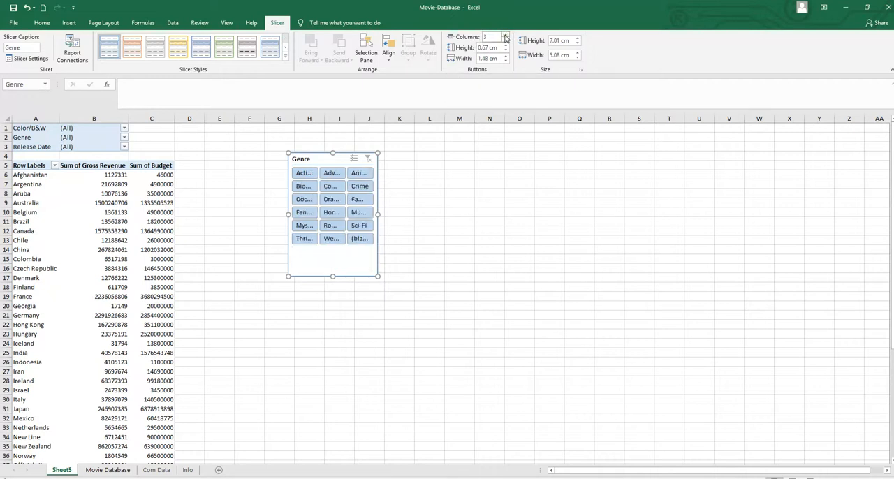
pyautogui.moveTo(378, 214); pyautogui.dragTo(429, 225)
pyautogui.moveTo(358, 276); pyautogui.dragTo(359, 249)
pyautogui.moveTo(332, 155); pyautogui.dragTo(293, 148)
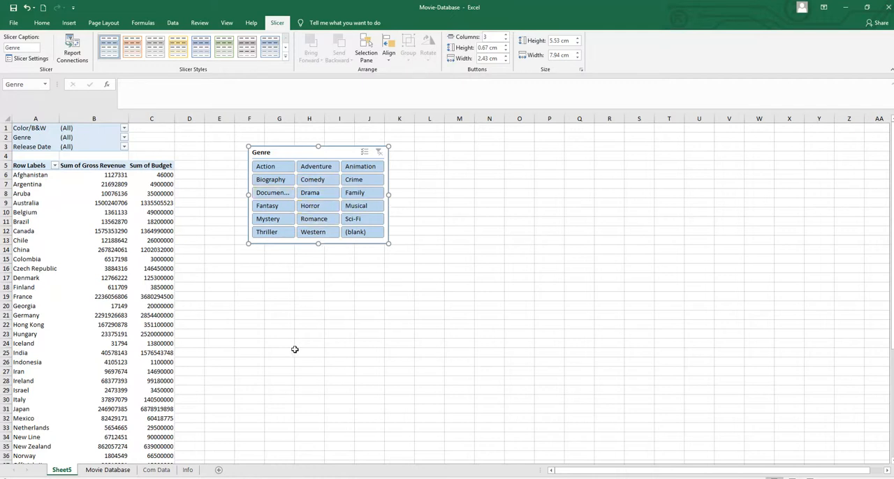
# Step: Filter the PivotTable by Action, Horror and Crime in turn with the Genre slicer, and clear its filter
pyautogui.click(272, 169)
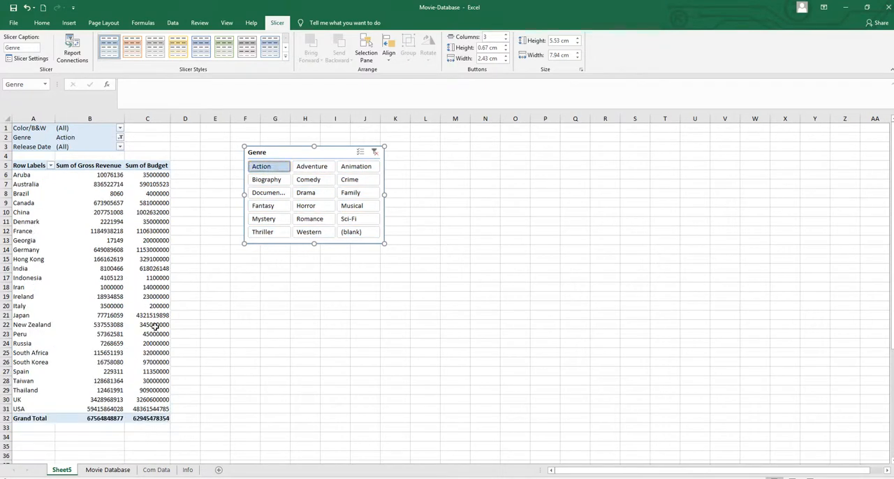
pyautogui.click(310, 207)
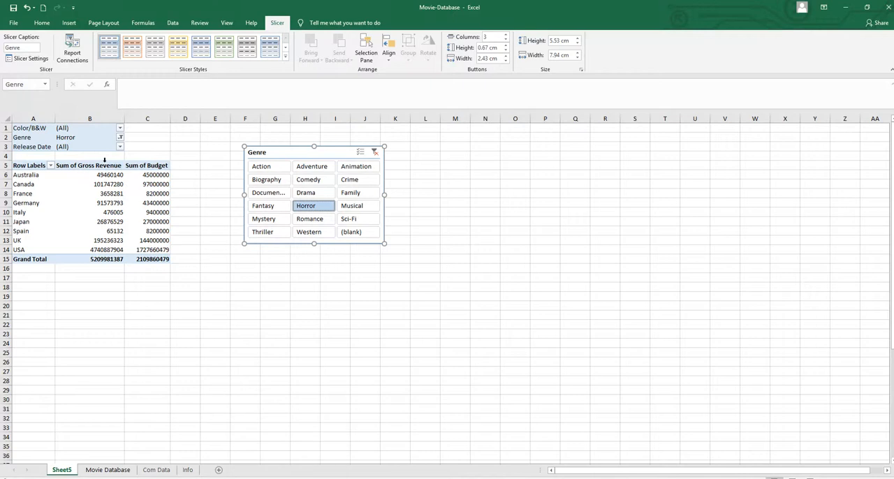
pyautogui.click(348, 181)
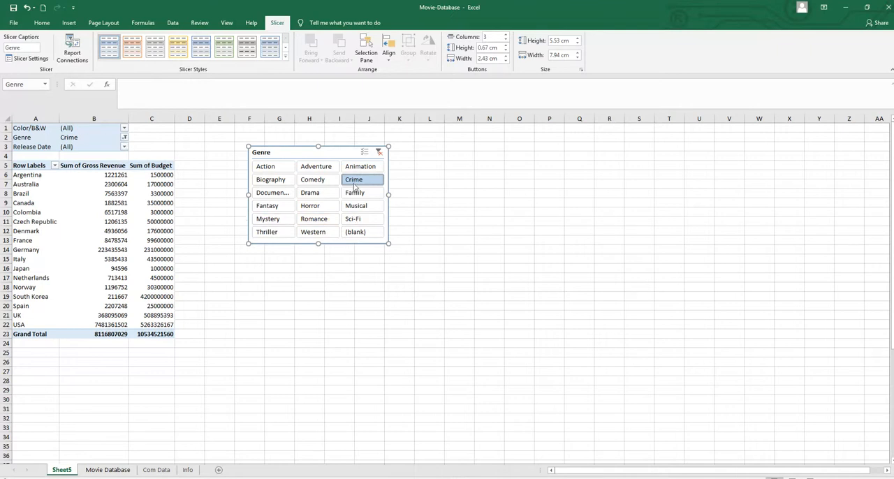
pyautogui.click(379, 152)
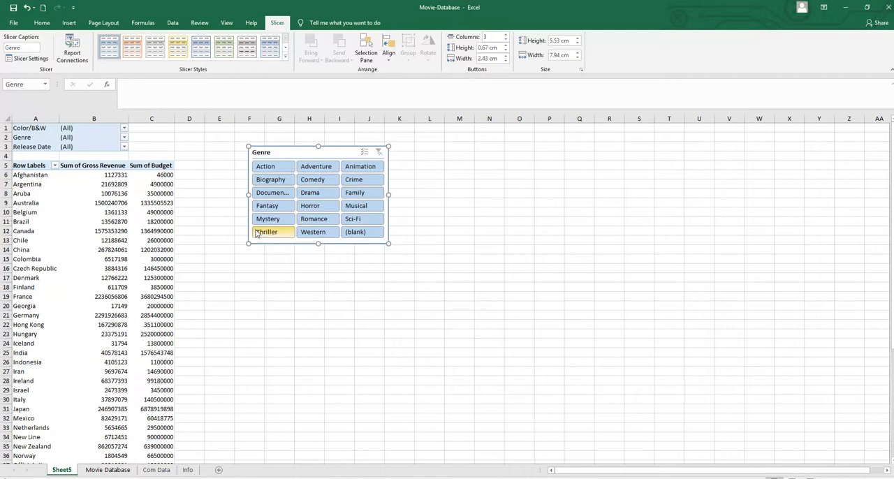
# Step: Use multi-select in the Genre slicer to exclude Action, Comedy, Drama and Horror, then switch multi-select off and clear the filter
pyautogui.click(364, 153)
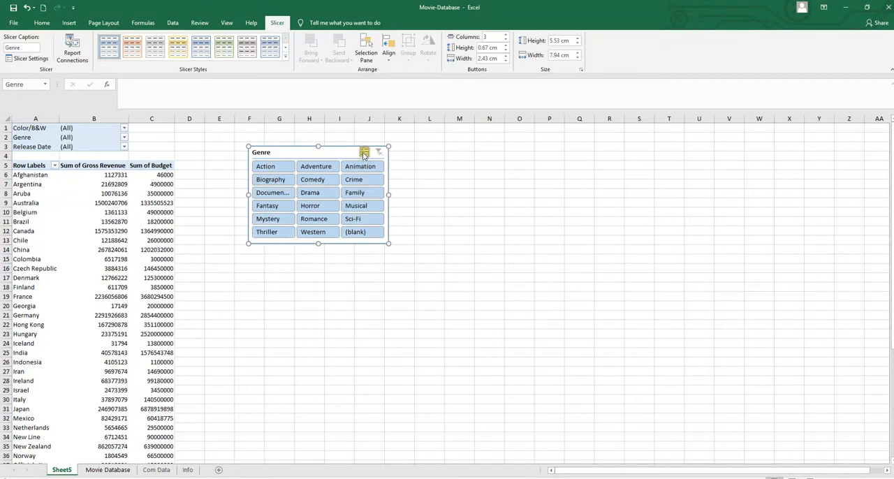
pyautogui.click(265, 167)
pyautogui.click(312, 181)
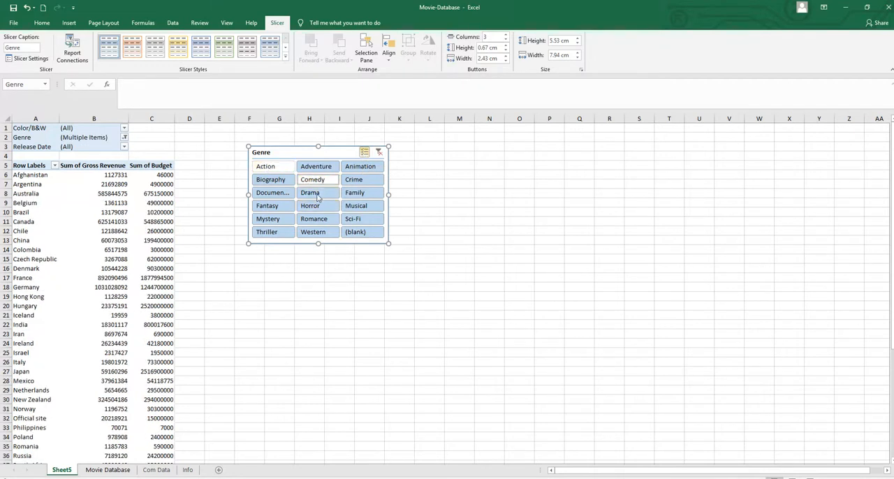
pyautogui.click(312, 194)
pyautogui.click(309, 206)
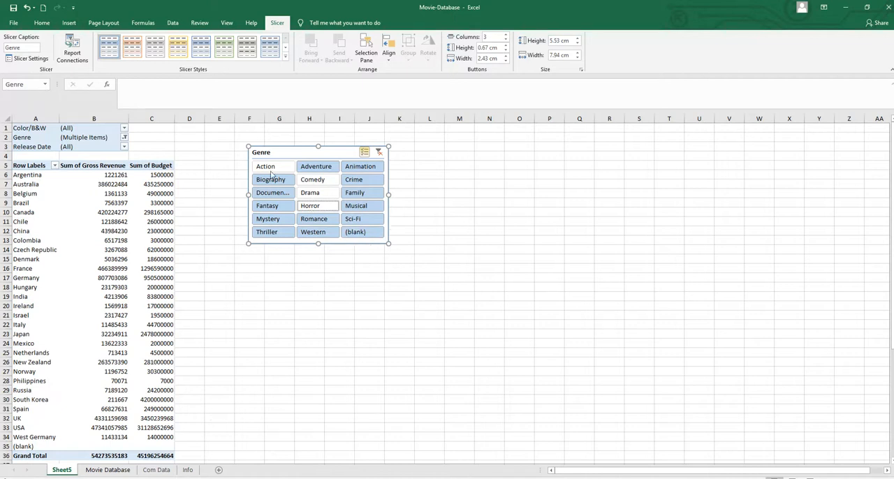
pyautogui.click(365, 153)
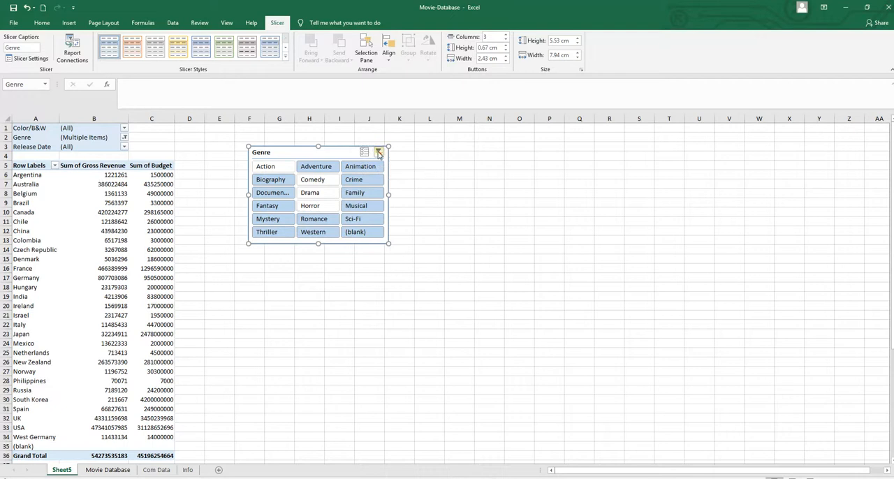
pyautogui.click(378, 153)
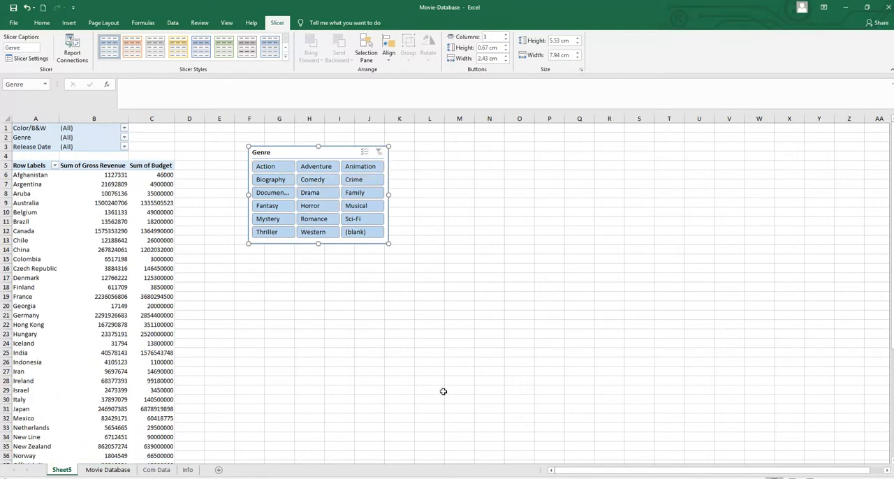
# Step: Set the Genre slicer's button width to 2.3 cm and button height to 0.8 cm, and its overall size to 7.5 cm wide by 5.6 cm high
pyautogui.click(505, 61)
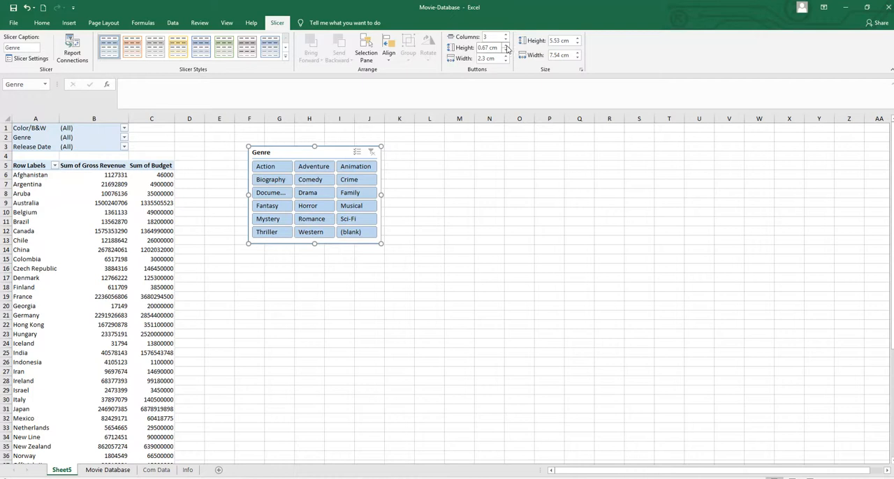
pyautogui.click(507, 46)
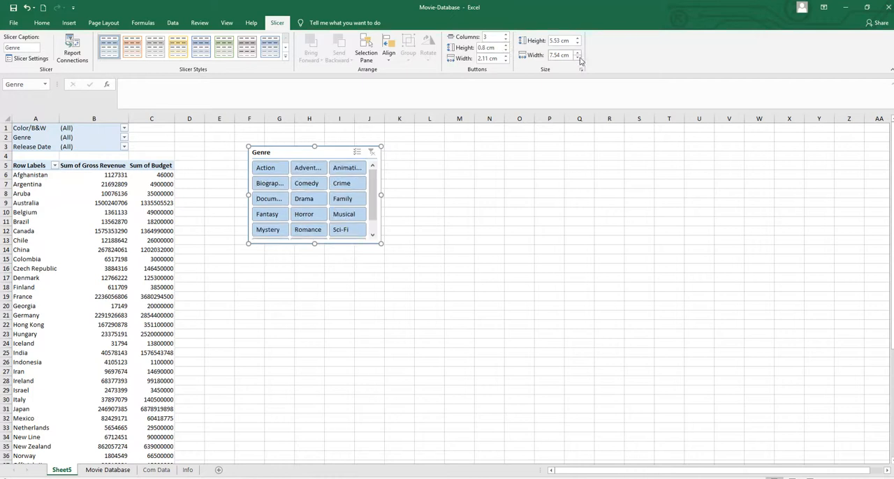
pyautogui.click(578, 58)
pyautogui.click(577, 41)
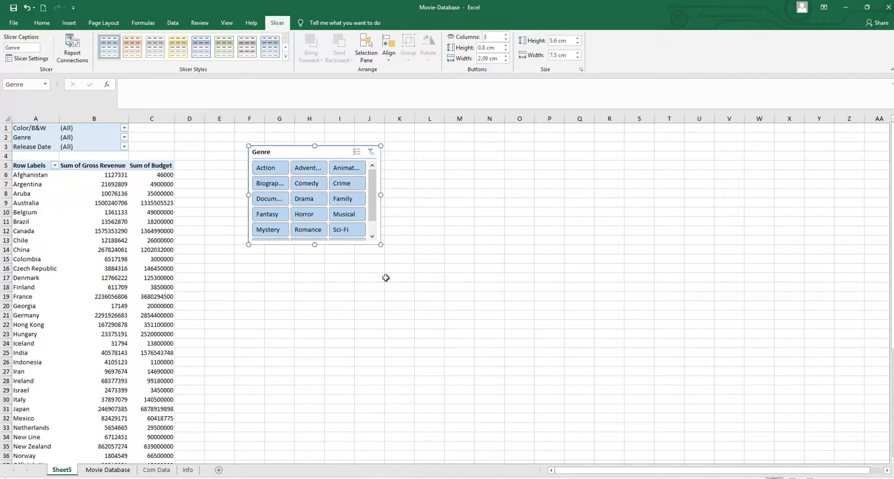
# Step: Insert a Color/B&W slicer, place it beside the Genre slicer around columns K to N, and shorten it to about 2.43 cm high
pyautogui.click(33, 129)
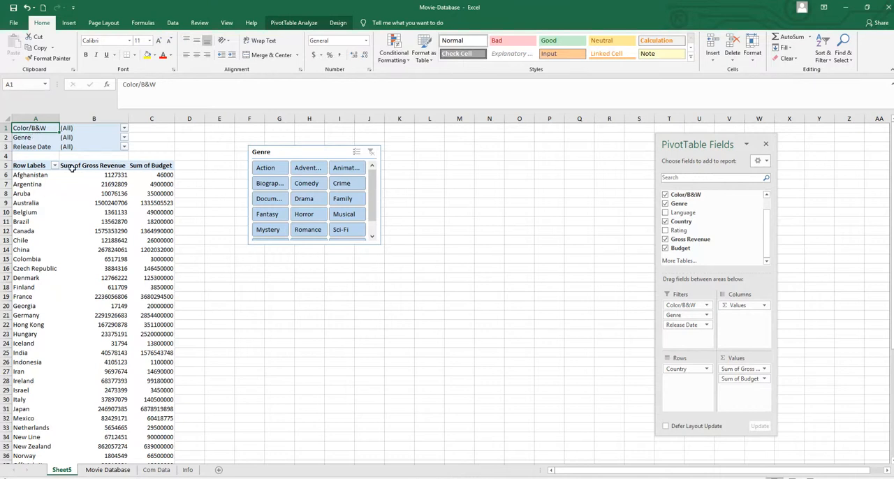
pyautogui.click(109, 221)
pyautogui.click(35, 239)
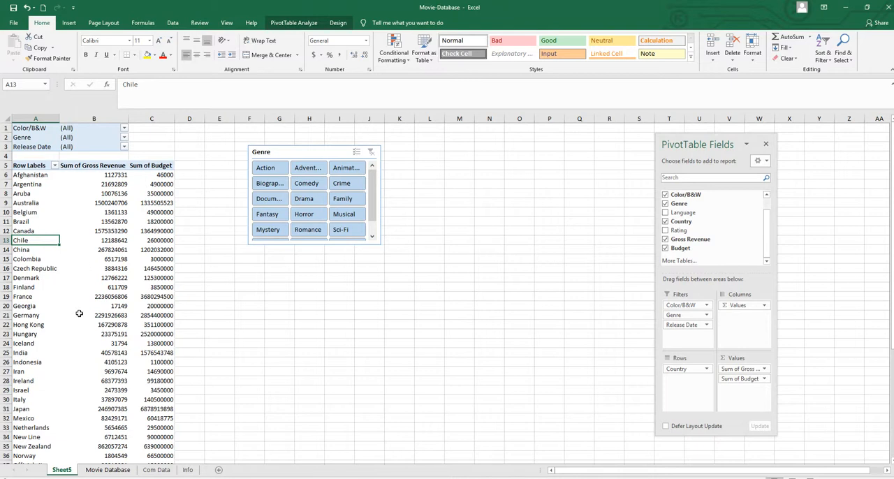
pyautogui.click(299, 25)
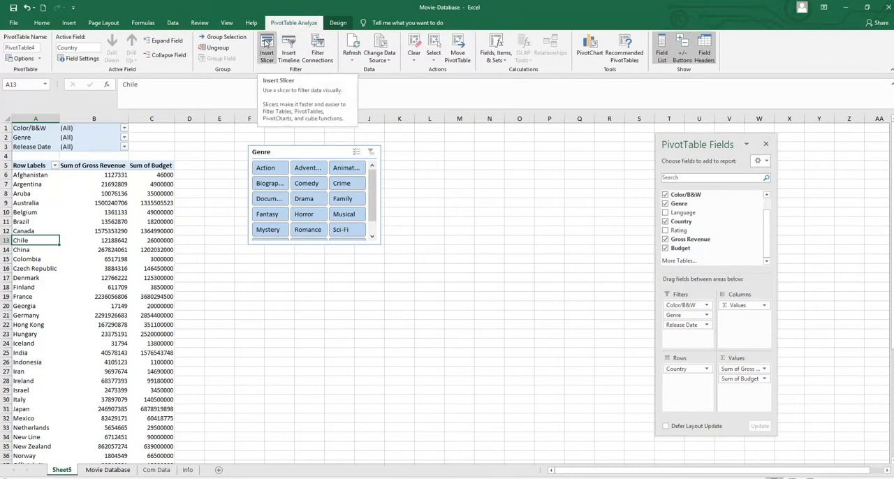
pyautogui.click(266, 47)
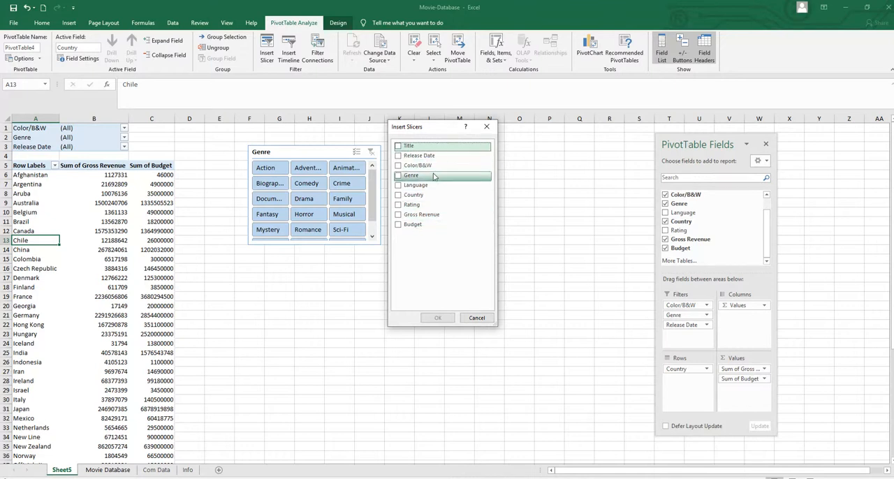
pyautogui.click(398, 167)
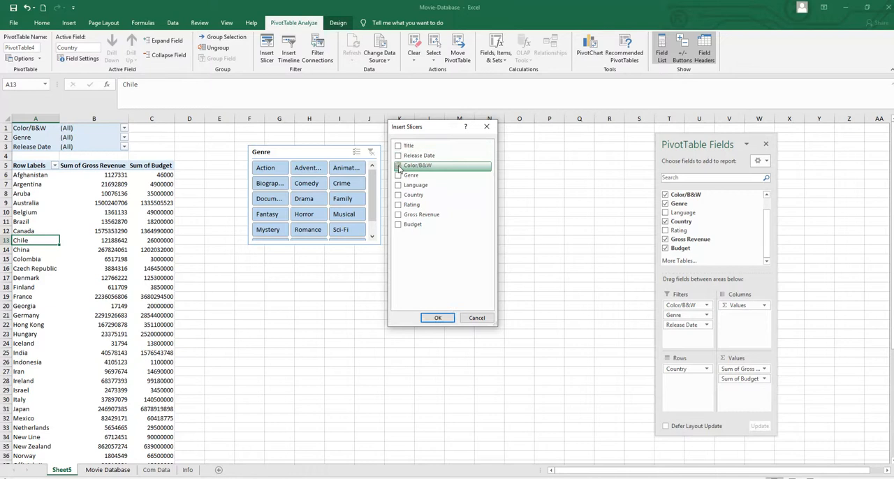
pyautogui.click(436, 318)
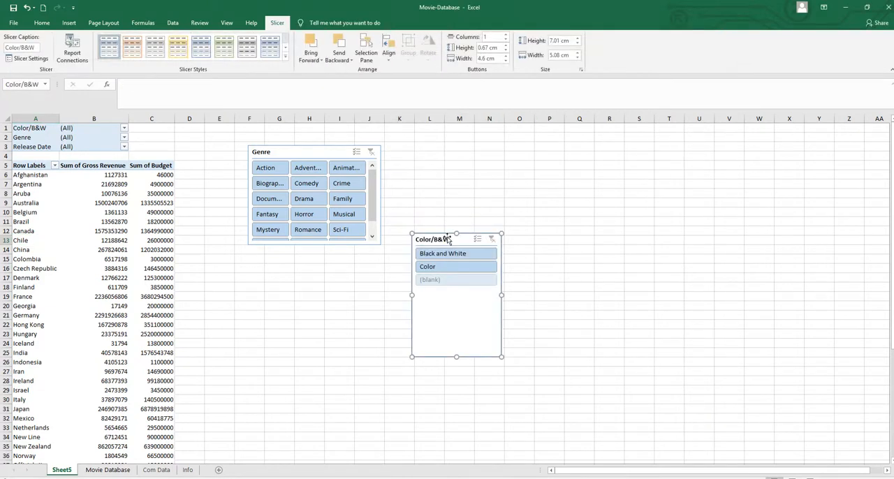
pyautogui.moveTo(429, 177); pyautogui.dragTo(428, 156)
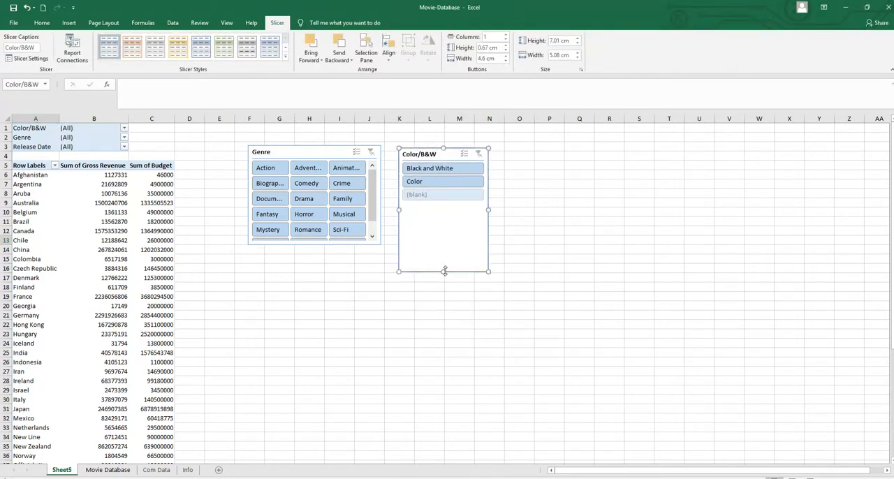
pyautogui.moveTo(444, 271); pyautogui.dragTo(443, 190)
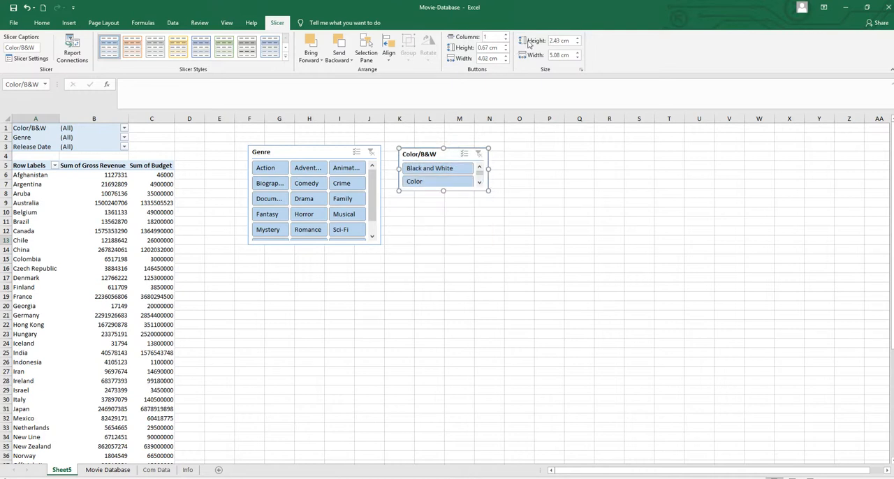
# Step: Insert a timeline for the Release Date field and place it below the Genre slicer
pyautogui.click(134, 238)
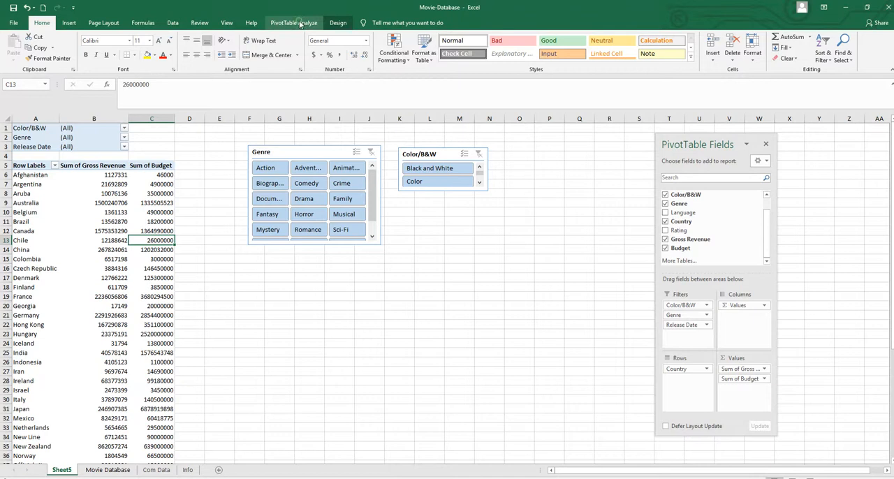
pyautogui.click(299, 23)
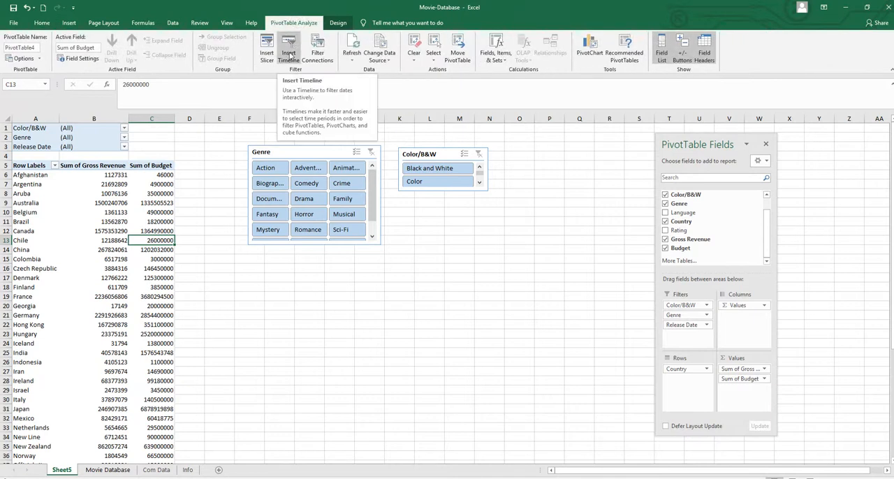
pyautogui.click(291, 43)
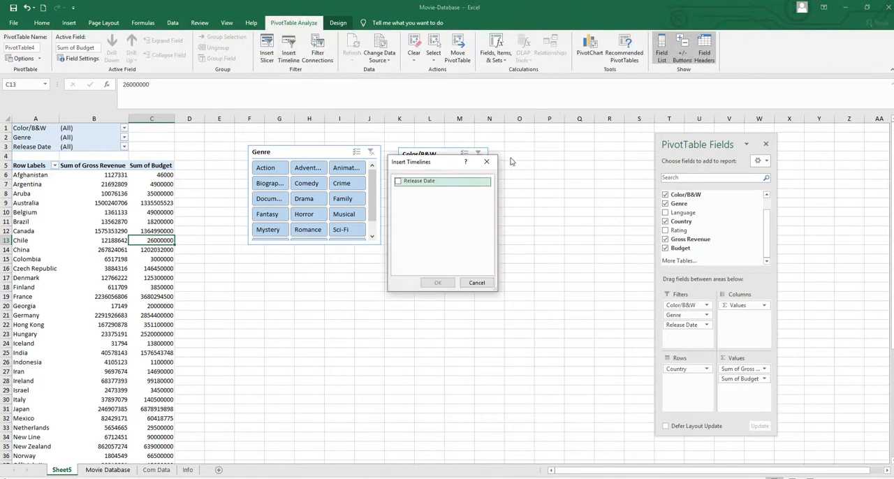
pyautogui.click(400, 185)
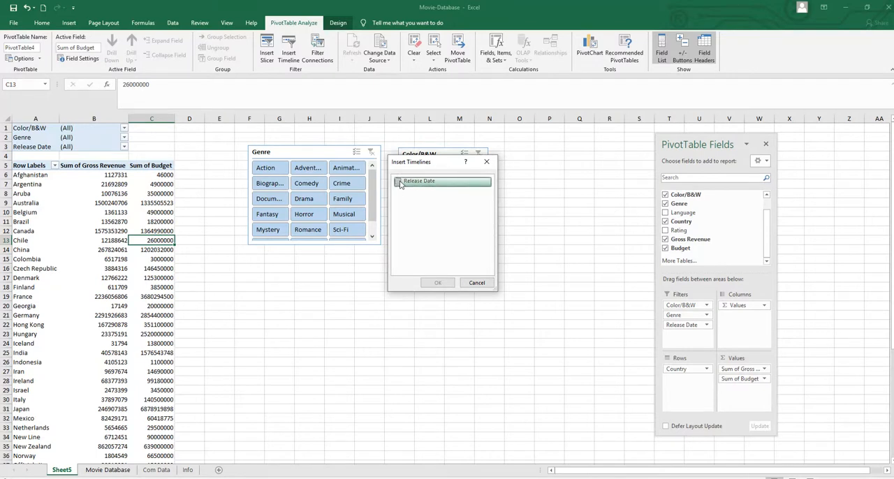
pyautogui.click(398, 182)
pyautogui.click(437, 283)
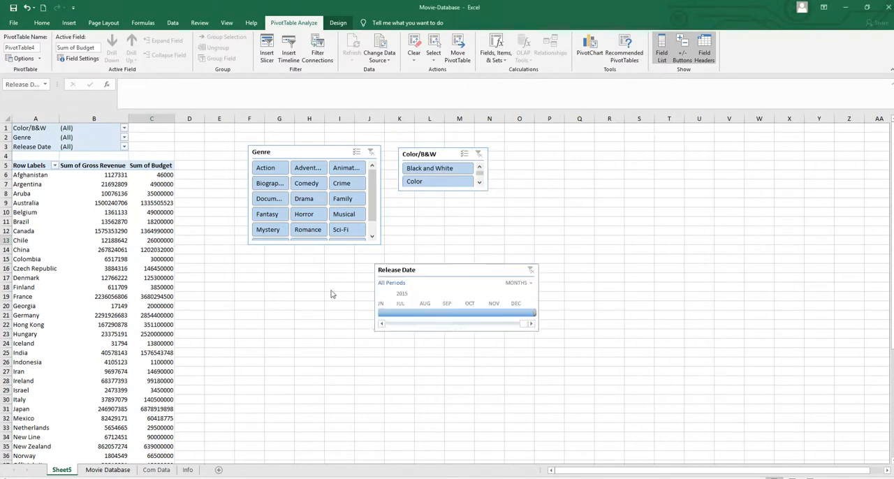
pyautogui.moveTo(443, 270); pyautogui.dragTo(373, 290)
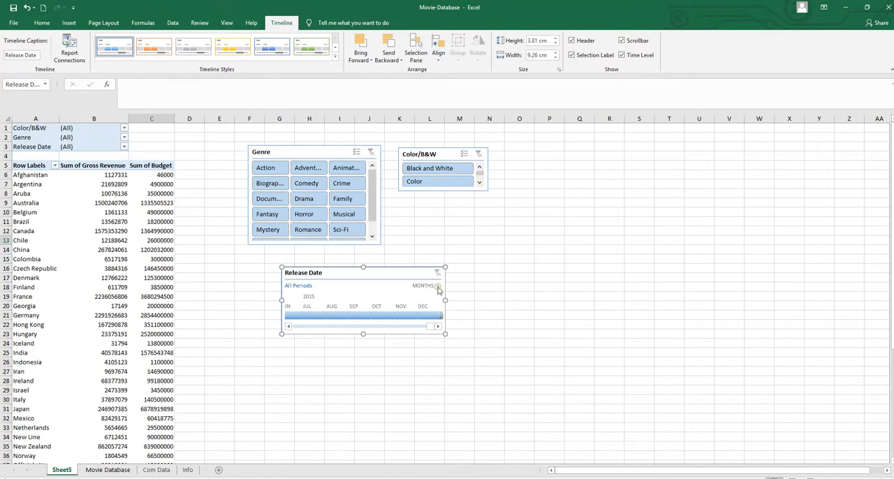
# Step: Switch the Release Date timeline to years and move it closer beneath the Genre slicer, around columns F to K
pyautogui.click(438, 287)
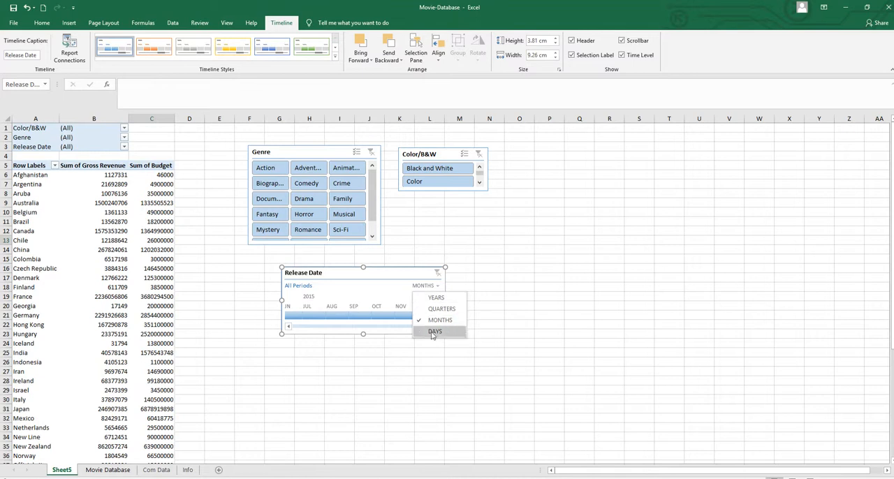
pyautogui.click(439, 298)
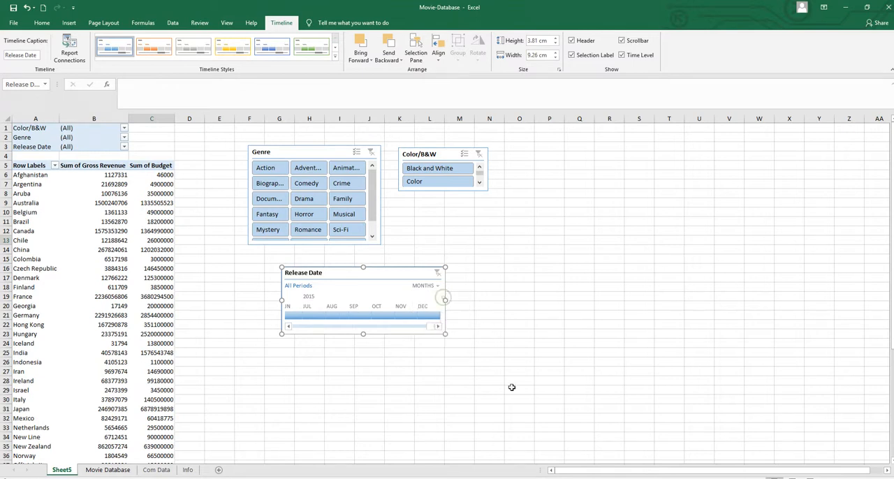
pyautogui.click(156, 294)
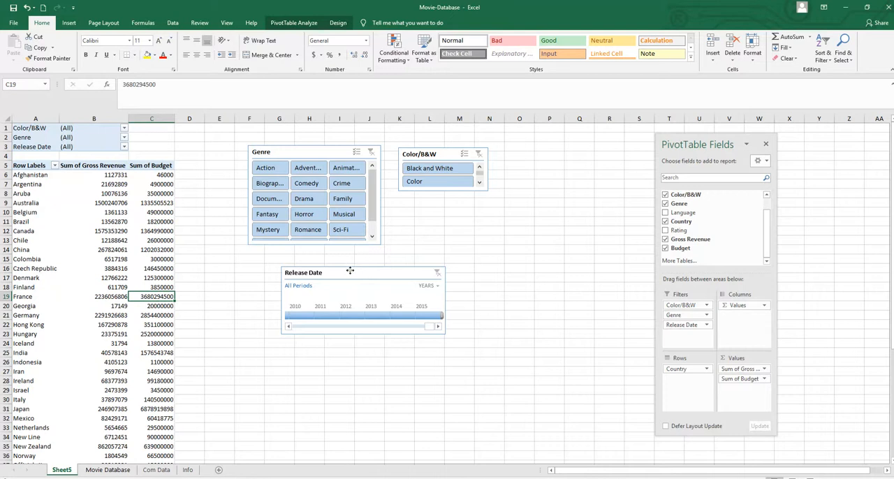
pyautogui.moveTo(351, 270); pyautogui.dragTo(326, 261)
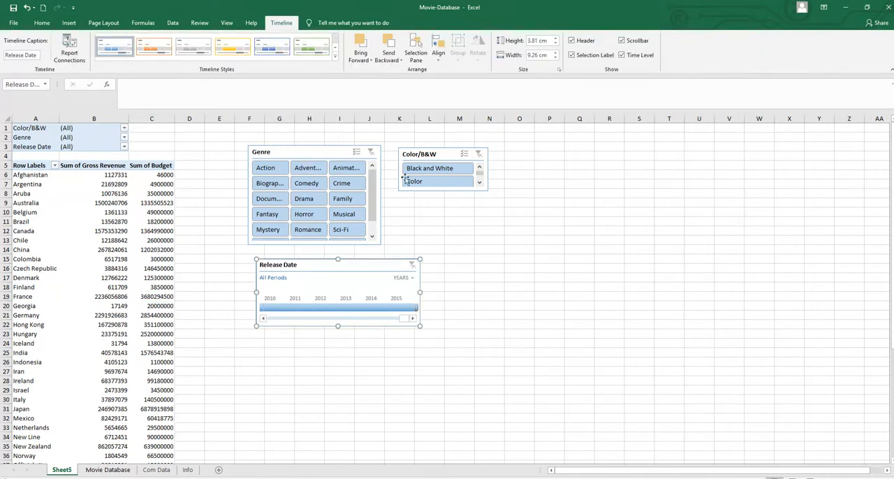
# Step: Remove the Color/B&W and Release Date fields from the PivotTable's report filters
pyautogui.click(105, 222)
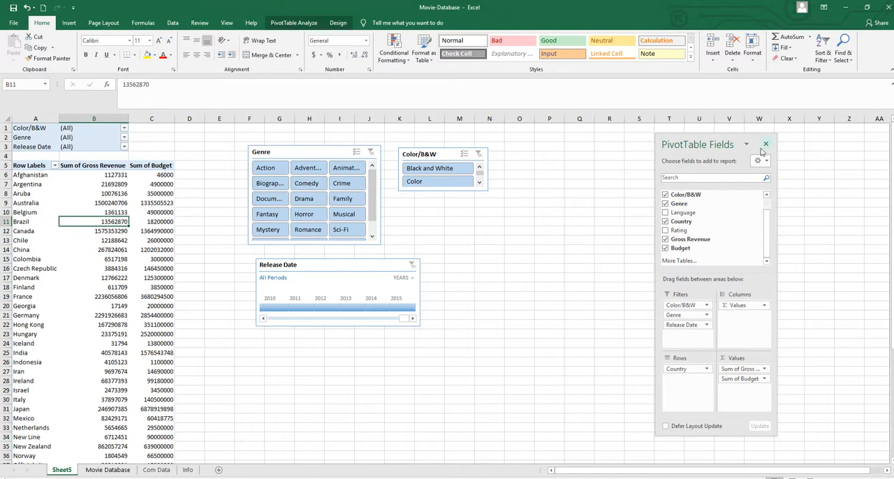
pyautogui.moveTo(692, 304); pyautogui.dragTo(684, 252)
pyautogui.moveTo(688, 315); pyautogui.dragTo(684, 248)
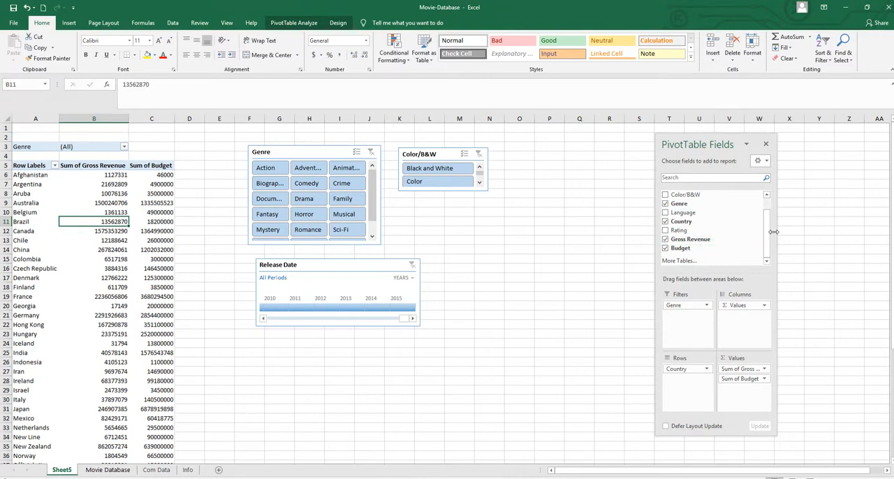
pyautogui.click(544, 325)
pyautogui.click(97, 274)
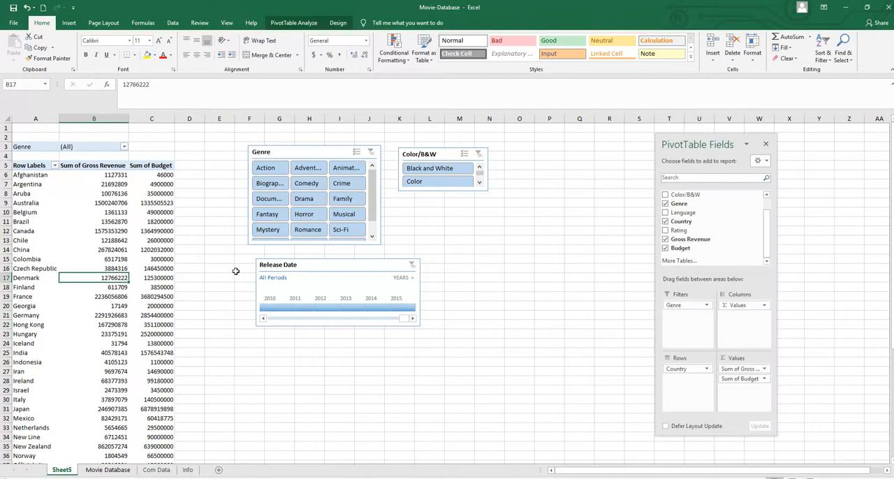
# Step: Remove the Genre field from the PivotTable's report filters
pyautogui.moveTo(687, 305); pyautogui.dragTo(607, 366)
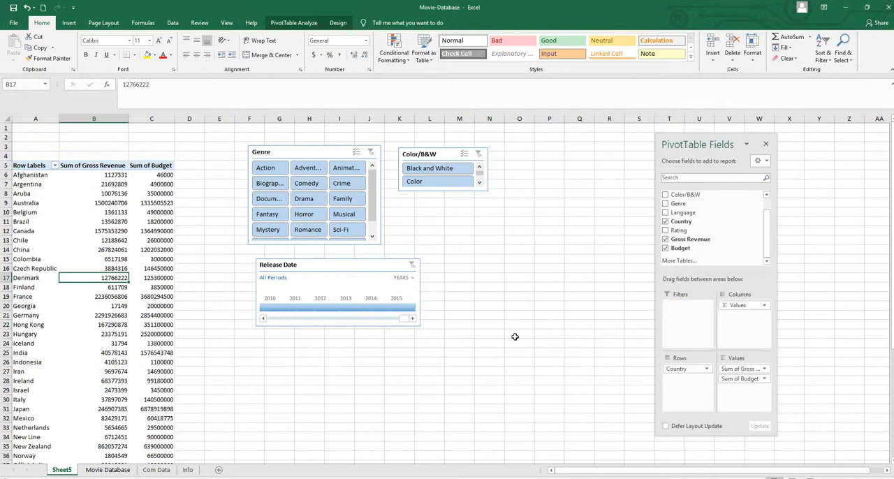
pyautogui.click(563, 305)
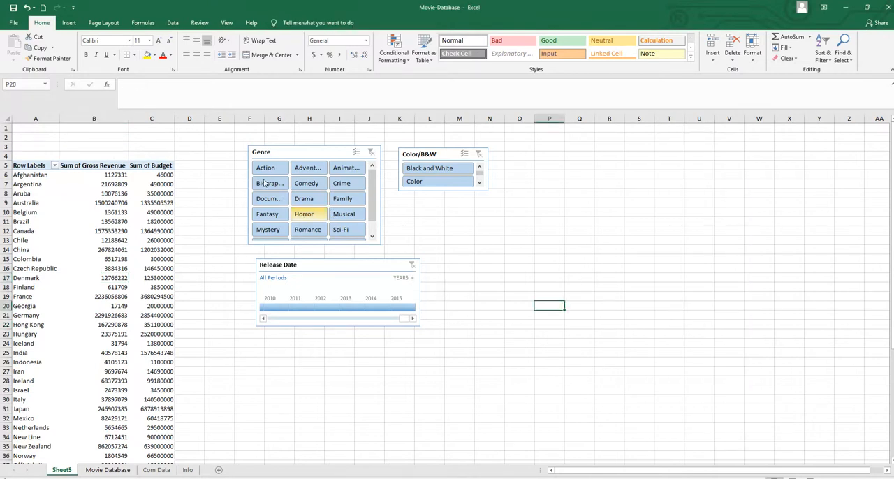
# Step: Filter the PivotTable to 2014 with the Release Date timeline, and undo that filter
pyautogui.click(369, 308)
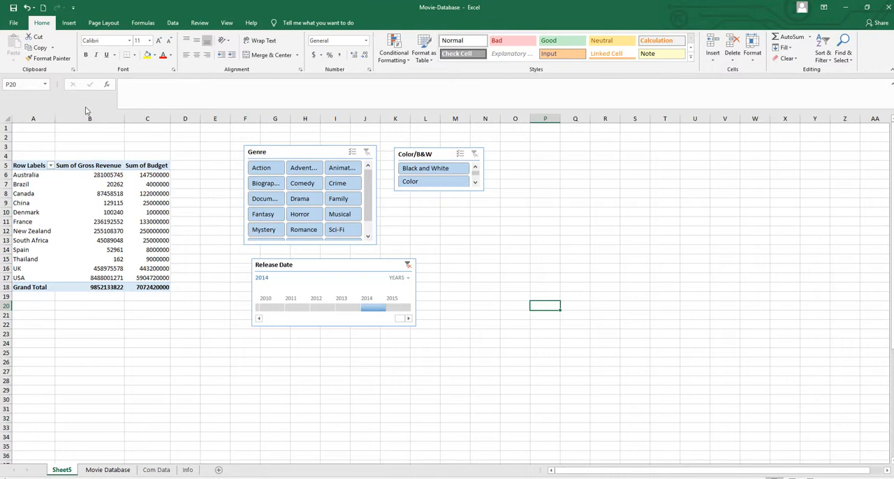
pyautogui.click(28, 9)
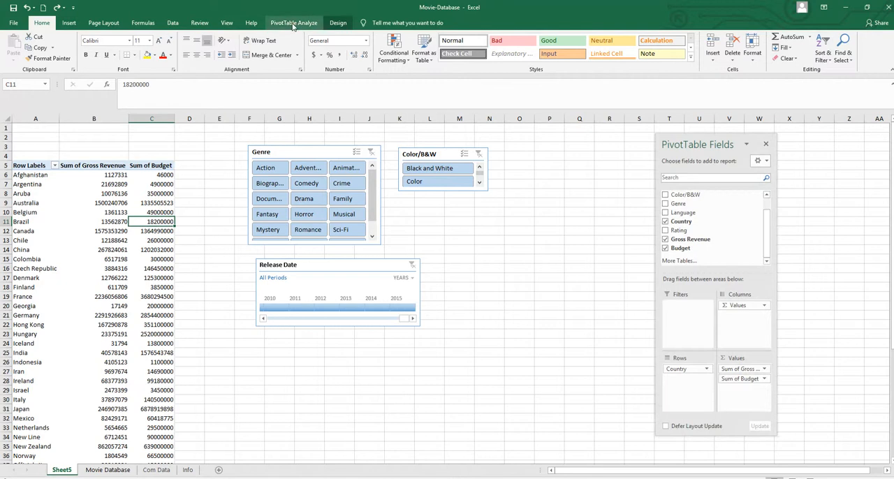
# Step: Review the PivotTable's filter connections for Color/B&W, Genre and Release Date, keeping all three connected
pyautogui.click(293, 23)
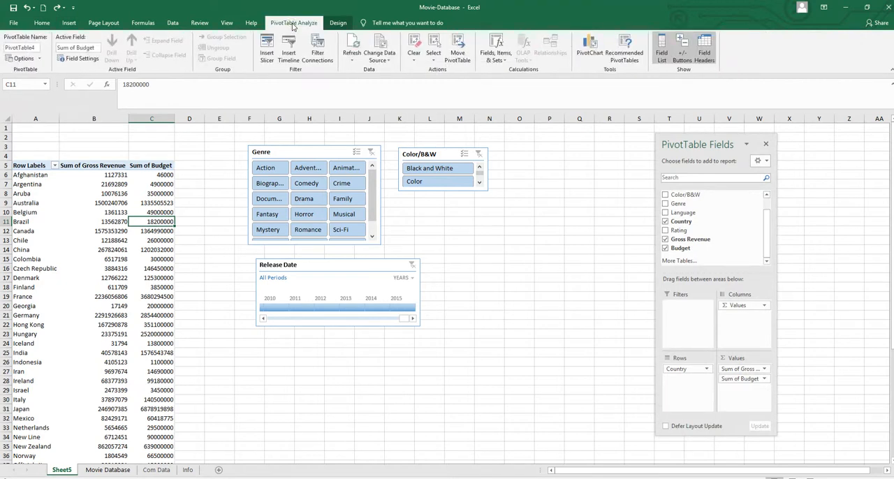
pyautogui.click(319, 53)
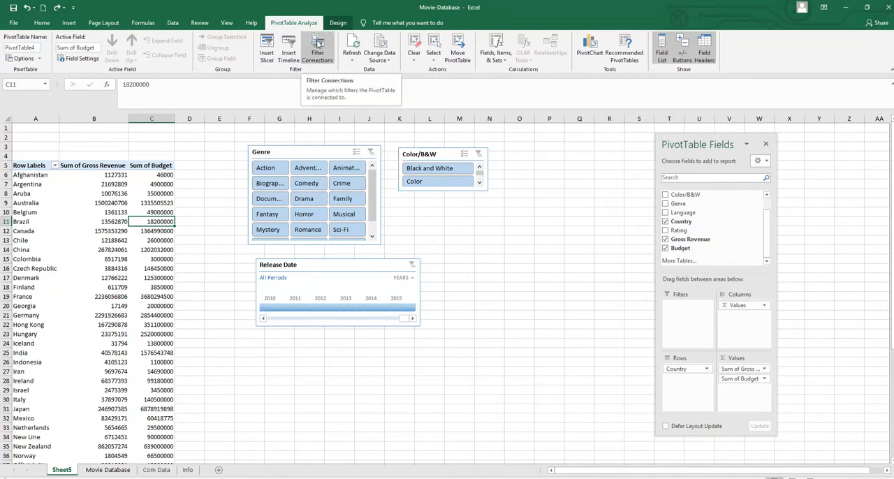
pyautogui.click(317, 43)
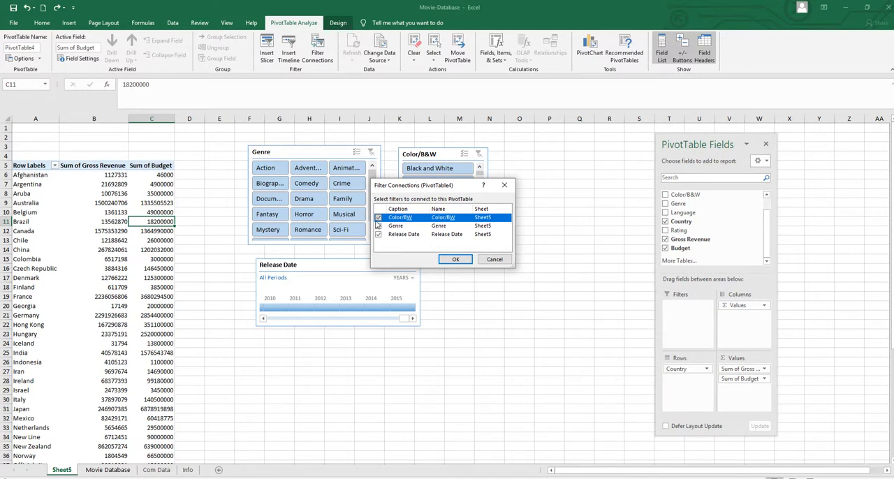
pyautogui.click(455, 260)
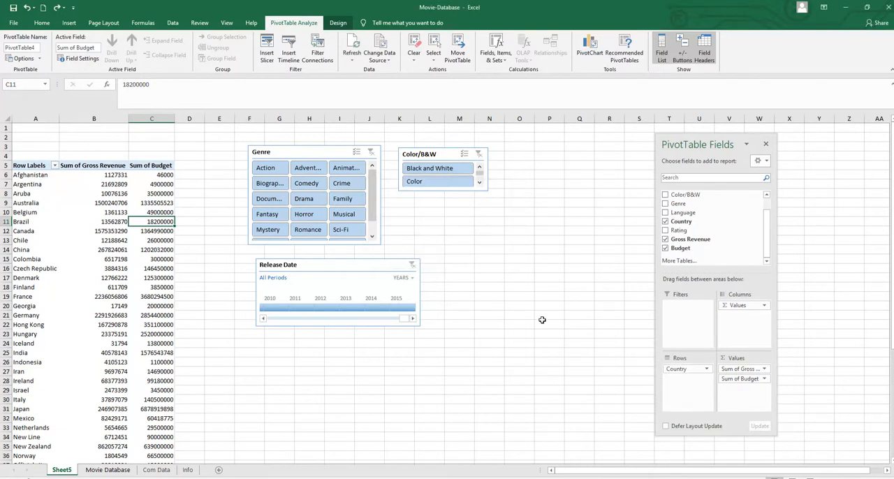
# Step: Filter the PivotTable to 2014 releases in the Action genre with the Color option
pyautogui.click(372, 307)
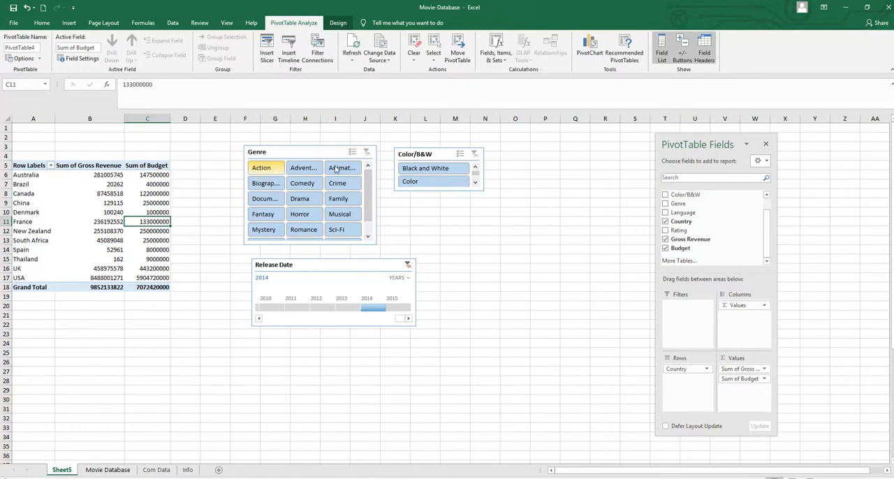
pyautogui.click(261, 168)
pyautogui.click(415, 181)
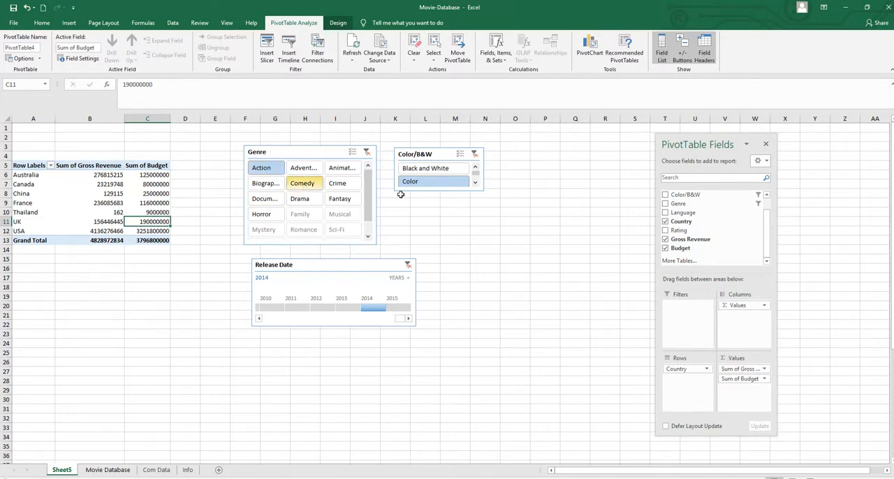
# Step: Filter the 2014 color movies by Comedy and by Drama, and switch the filters to 2015 and Adventure
pyautogui.click(302, 186)
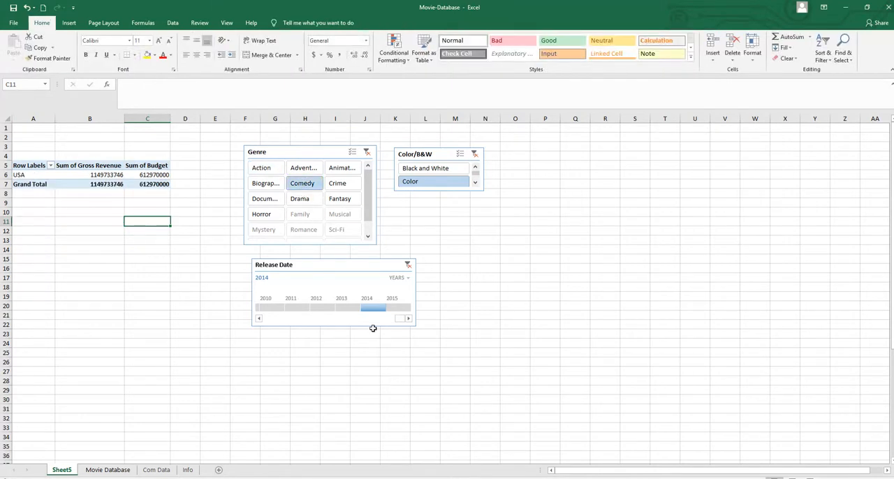
pyautogui.click(309, 202)
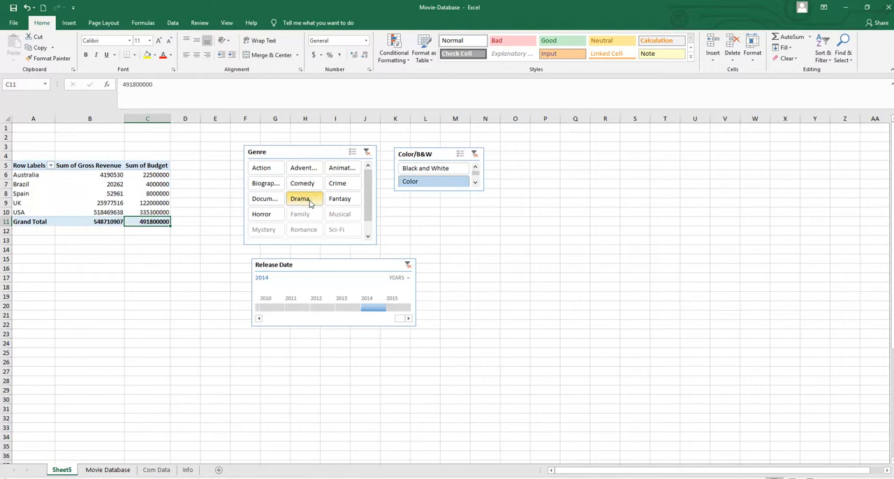
pyautogui.click(399, 308)
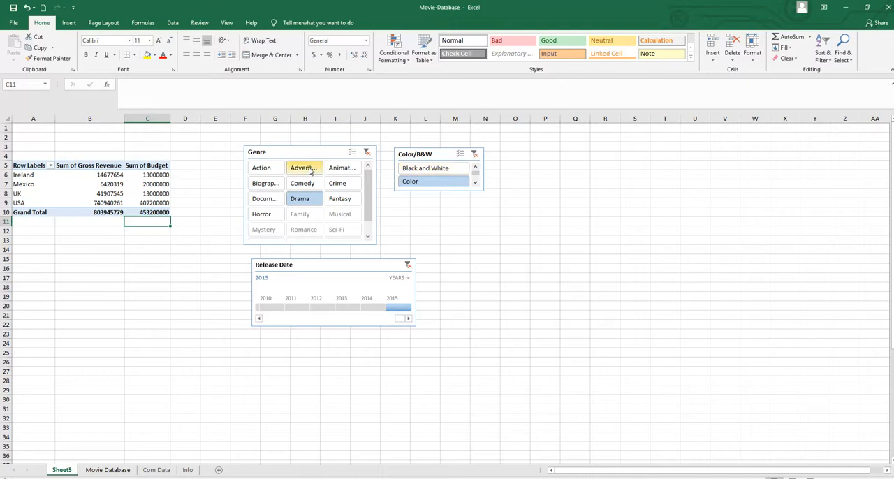
pyautogui.click(310, 170)
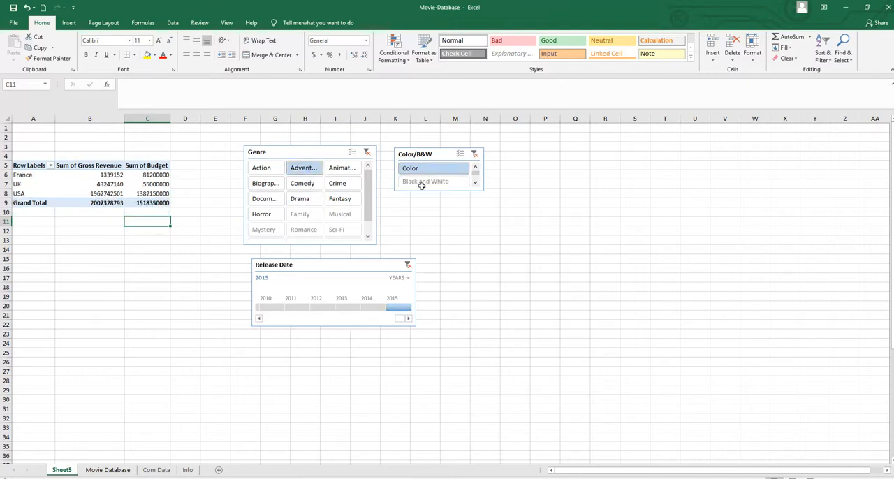
# Step: Move the Color/B&W slicer away from the Genre slicer to around columns N to Q, and filter the genre to Crime
pyautogui.moveTo(441, 153); pyautogui.dragTo(529, 164)
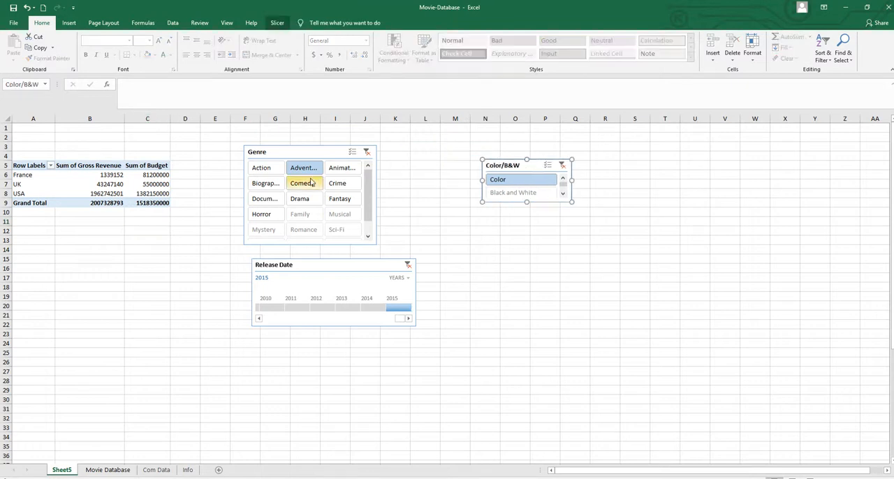
pyautogui.click(350, 186)
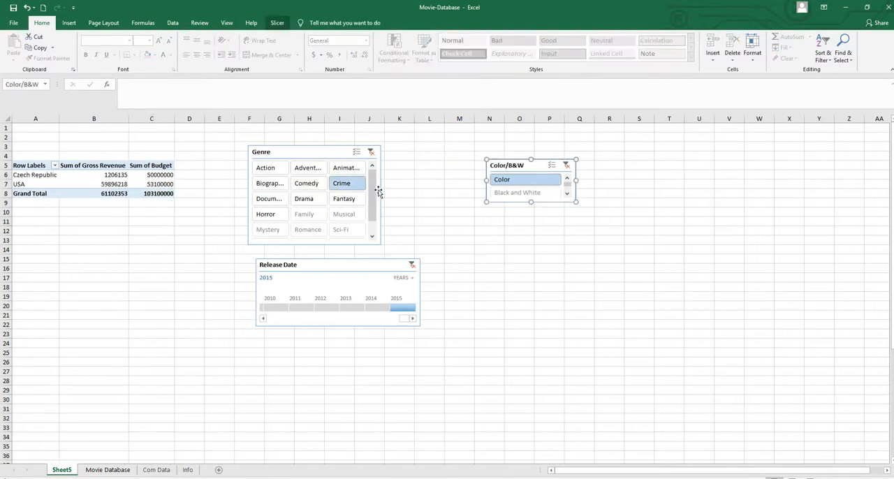
# Step: Widen the Genre slicer to the end of column K so its genre names fit
pyautogui.click(311, 152)
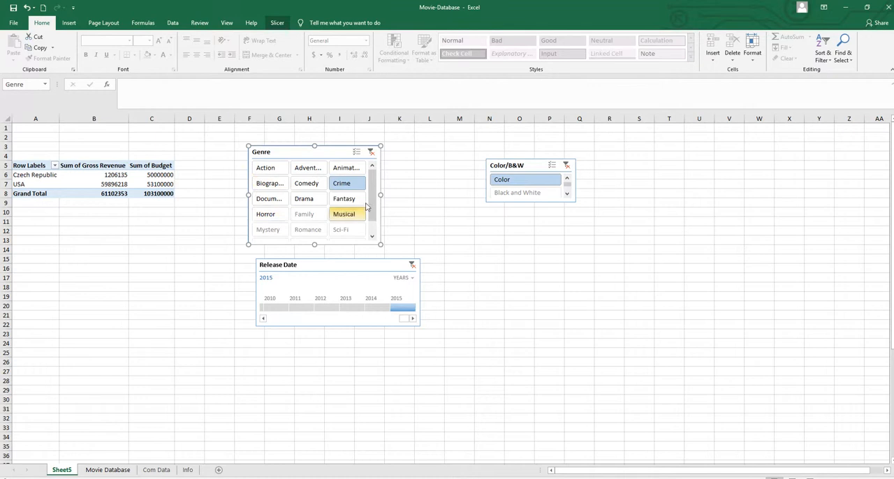
pyautogui.moveTo(381, 195); pyautogui.dragTo(415, 199)
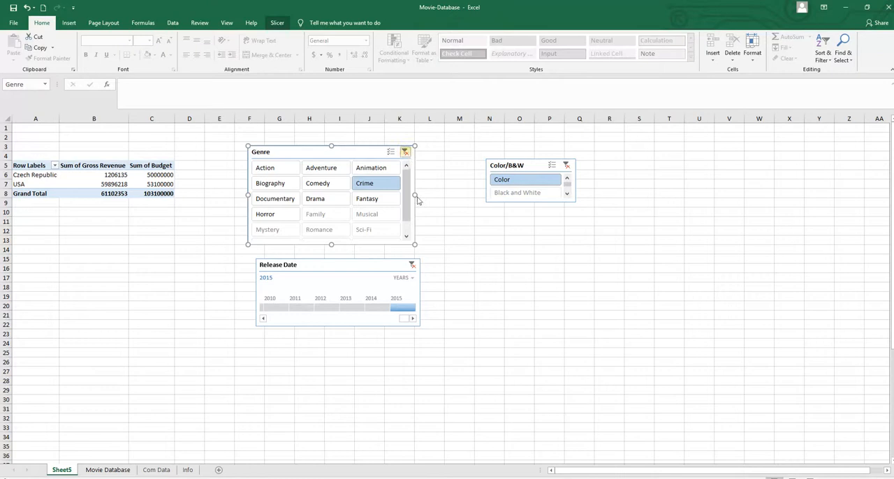
# Step: Clear the Genre, Release Date and Color/B&W filters, and move the Color/B&W slicer to around columns M to P
pyautogui.click(405, 151)
pyautogui.click(412, 265)
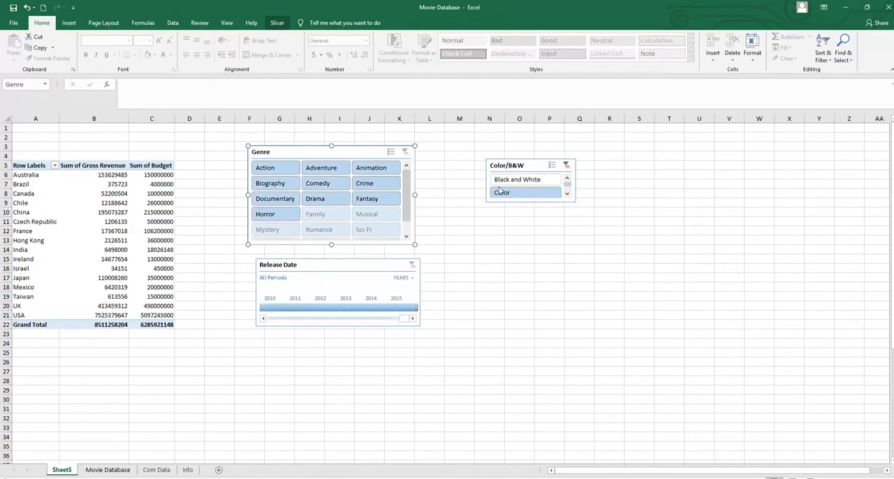
pyautogui.click(565, 165)
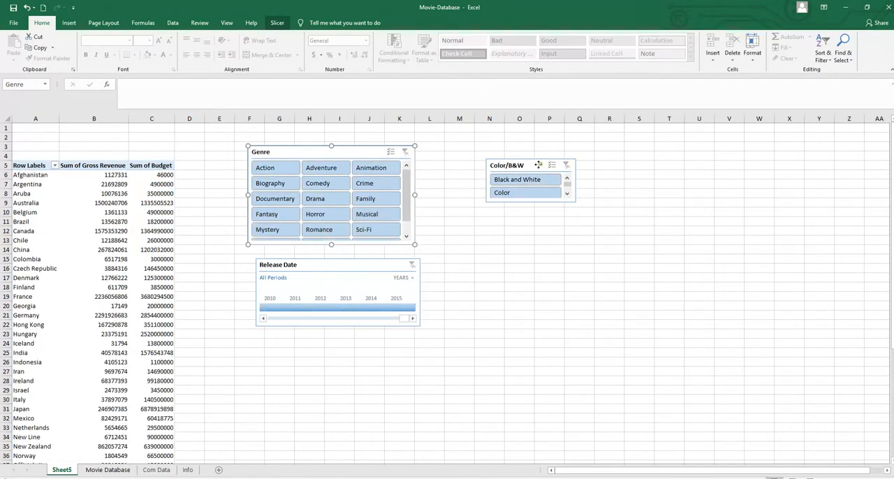
pyautogui.moveTo(538, 165); pyautogui.dragTo(509, 175)
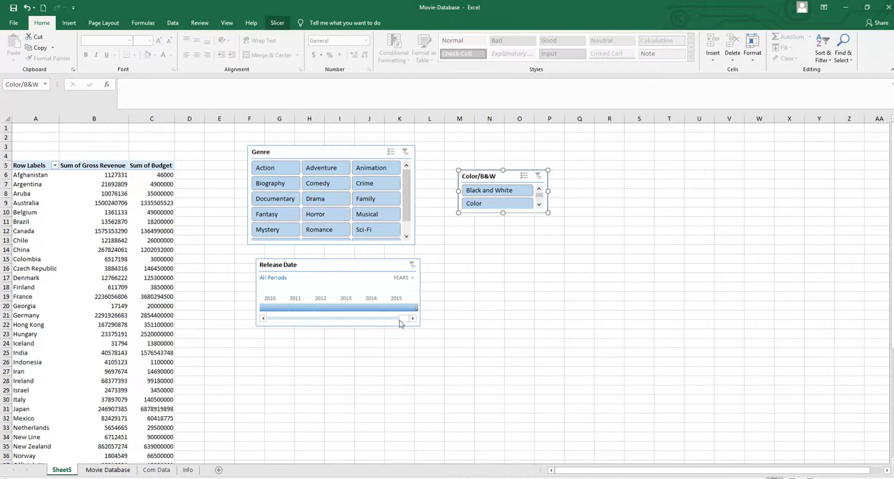
# Step: Filter the PivotTable to 1939 on the timeline, with the Horror genre and the Color option
pyautogui.moveTo(401, 322); pyautogui.dragTo(295, 316)
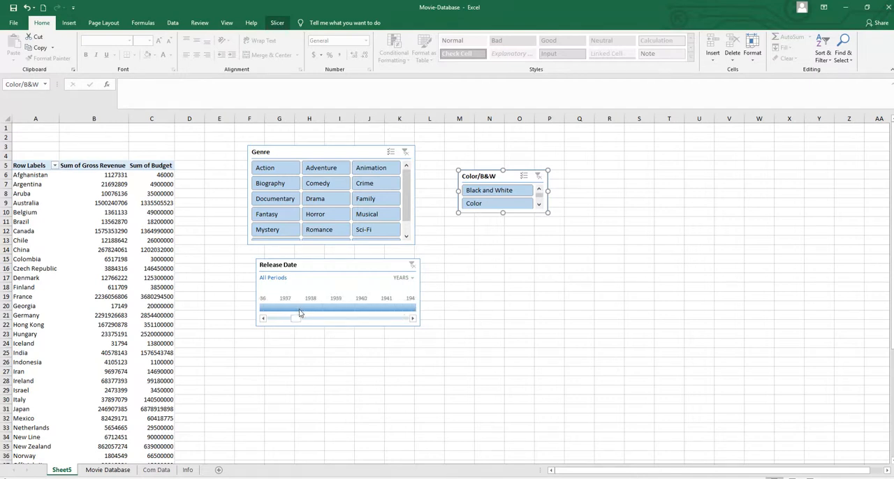
pyautogui.click(340, 309)
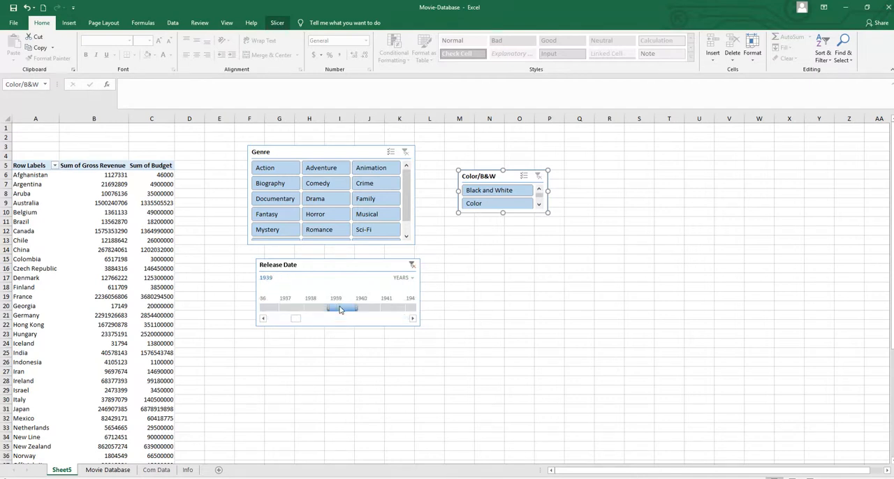
pyautogui.click(313, 219)
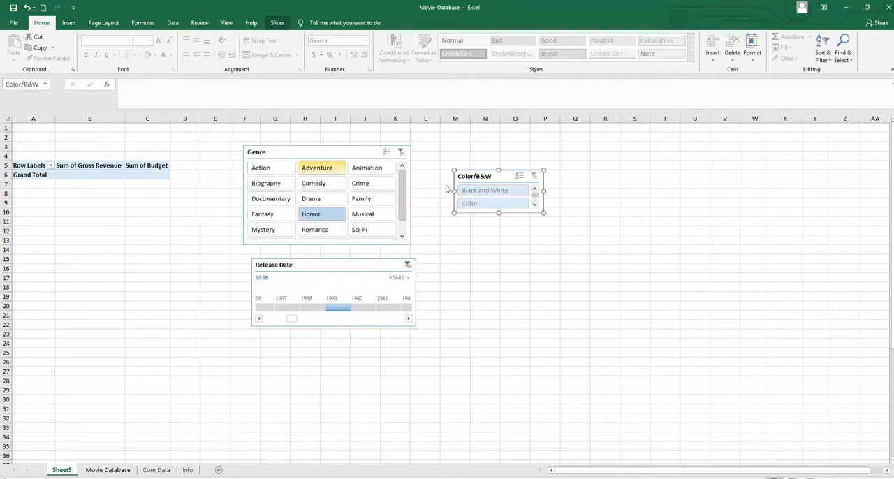
pyautogui.click(473, 204)
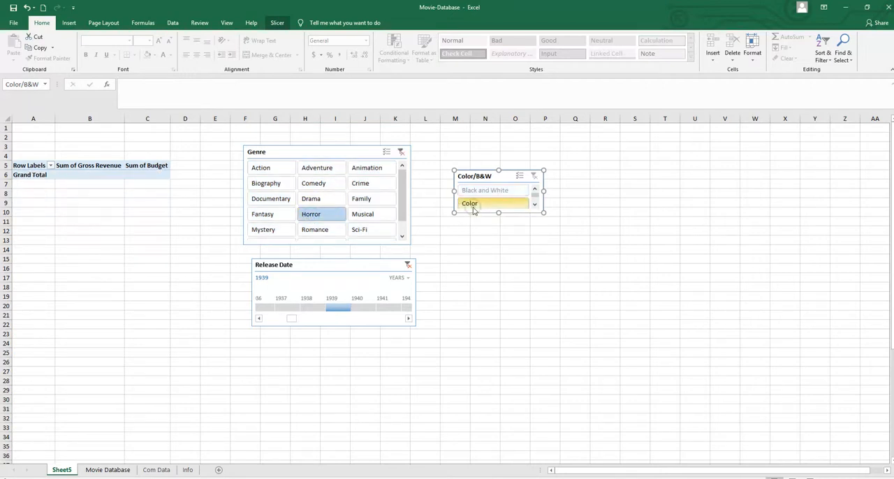
# Step: Switch the genre filter to Animation, set the Release Date timeline to 2015, and change the genre to Action
pyautogui.click(267, 184)
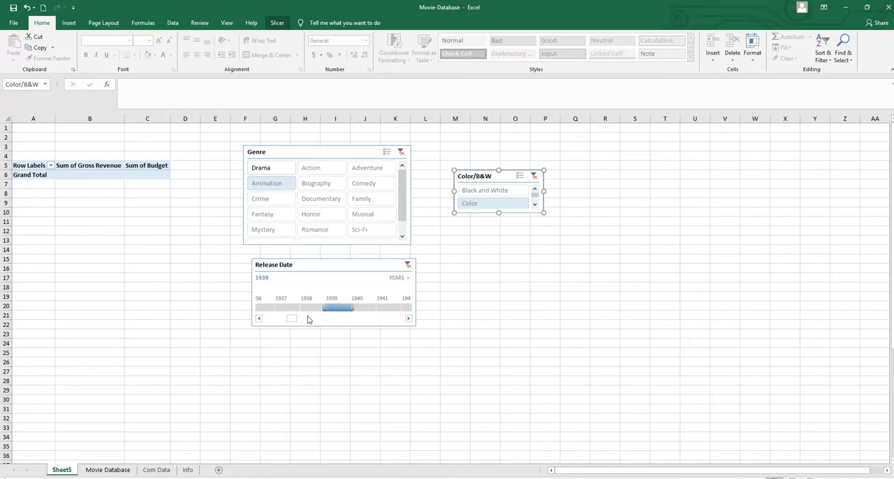
pyautogui.moveTo(292, 319); pyautogui.dragTo(403, 320)
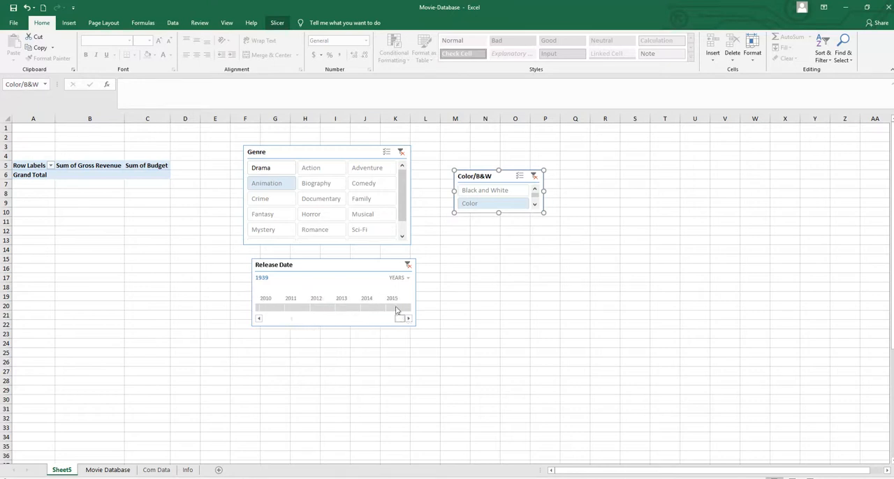
pyautogui.click(398, 308)
pyautogui.click(311, 168)
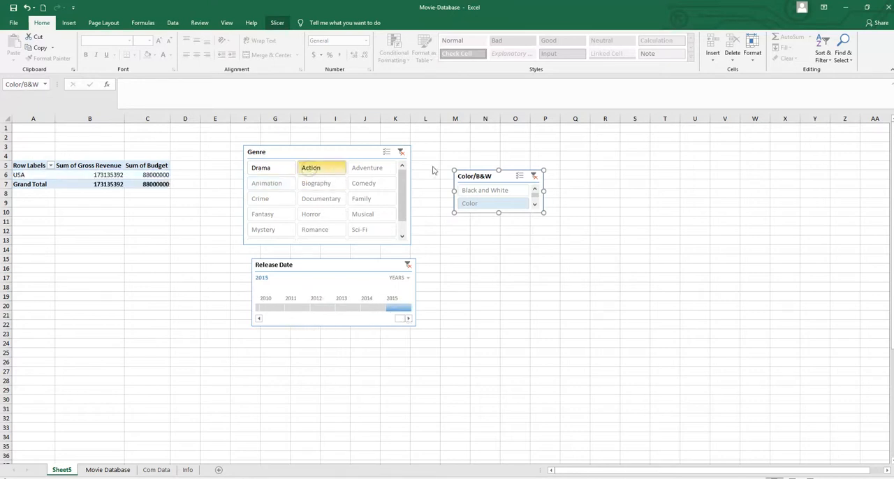